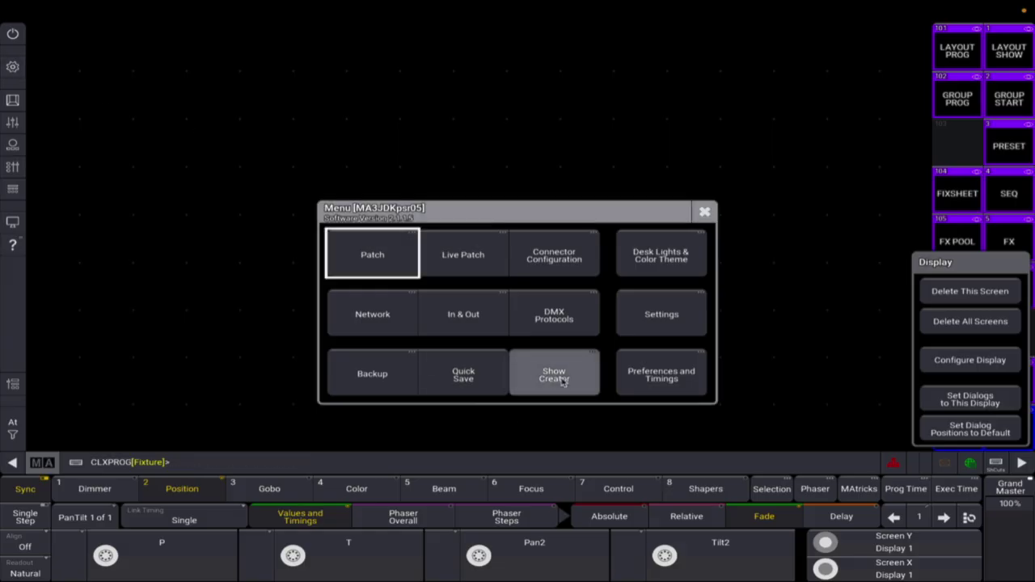
Step: Open the Show Creator and go through its import, export, group and preset sections, ending on Partial Show Read
left_click(555, 375)
left_click(52, 63)
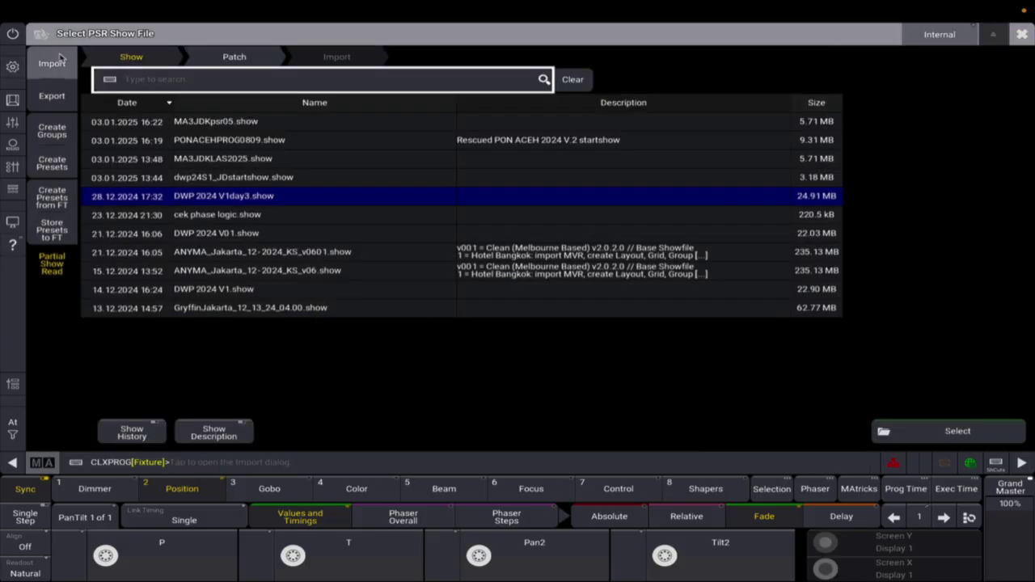
left_click(52, 96)
left_click(52, 130)
left_click(52, 162)
left_click(51, 197)
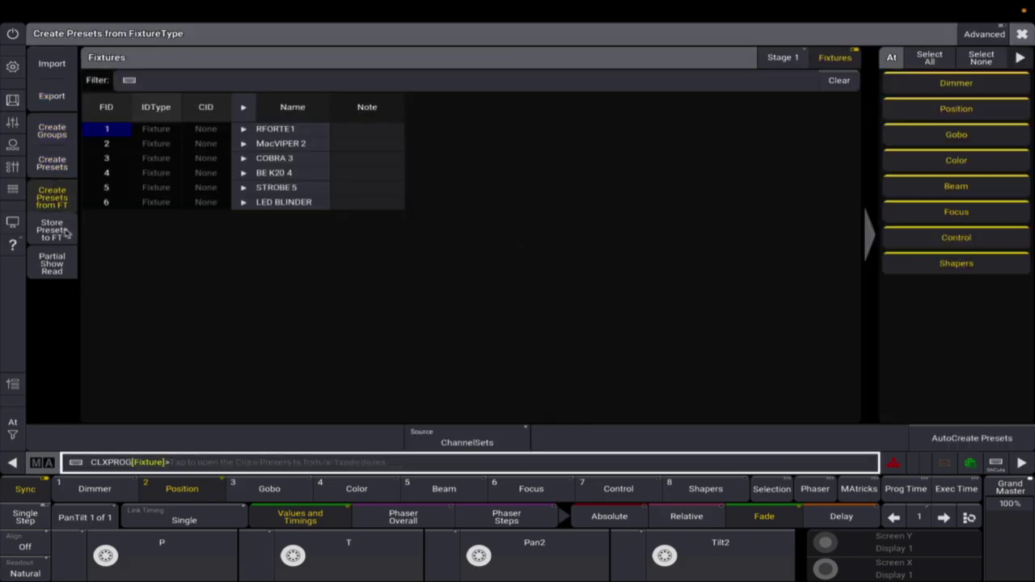
left_click(51, 230)
left_click(54, 263)
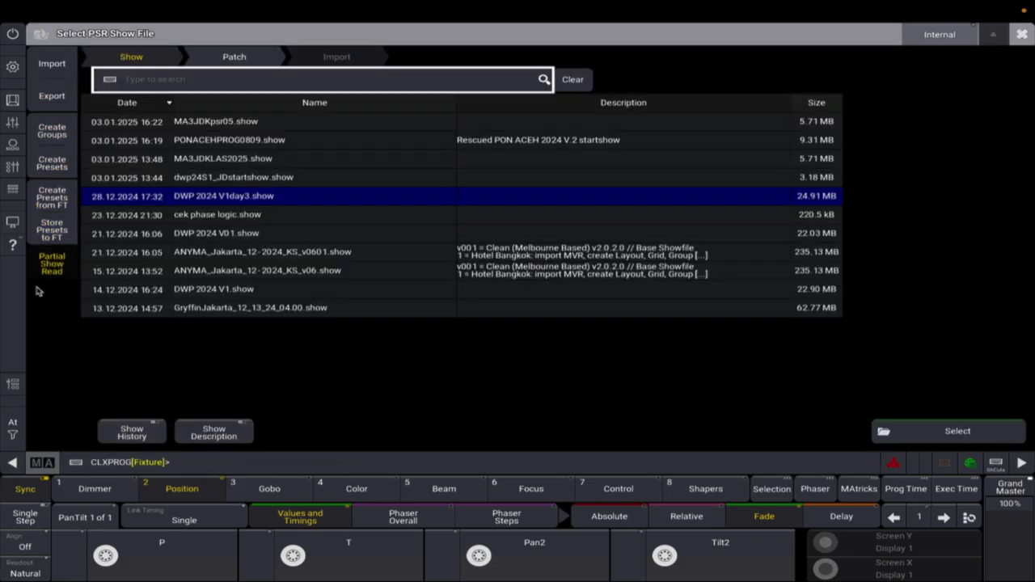
Step: Load PONACEHPROG0809.show as the partial show read source and keep the current show file's name
left_click(247, 123)
left_click(247, 123)
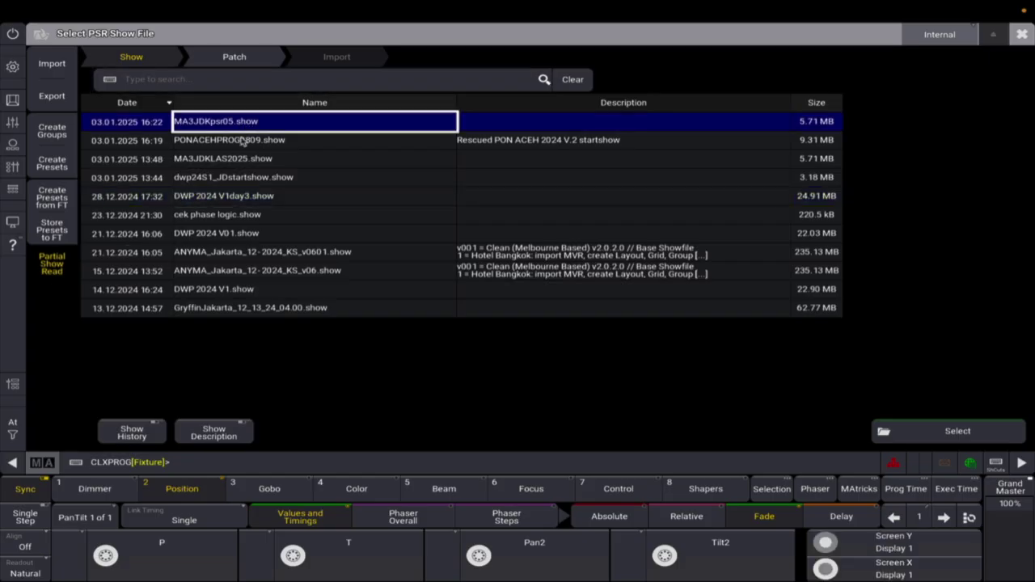
left_click(243, 140)
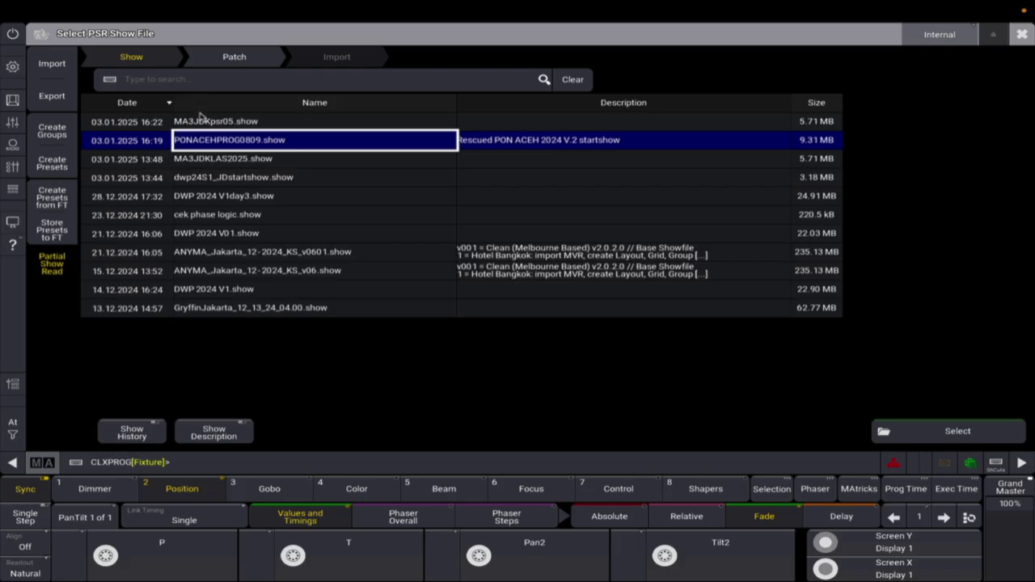
left_click(938, 433)
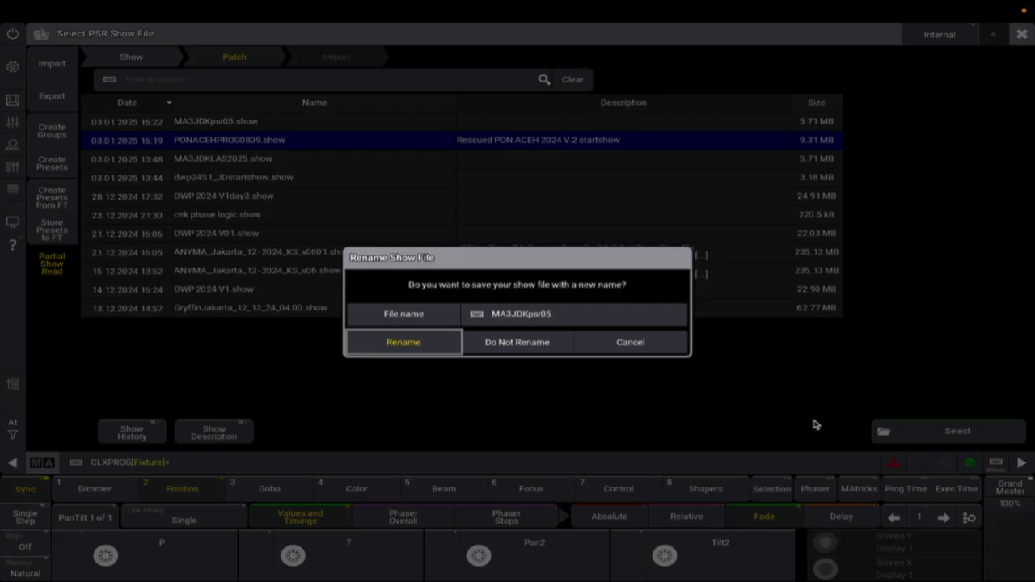
left_click(587, 319)
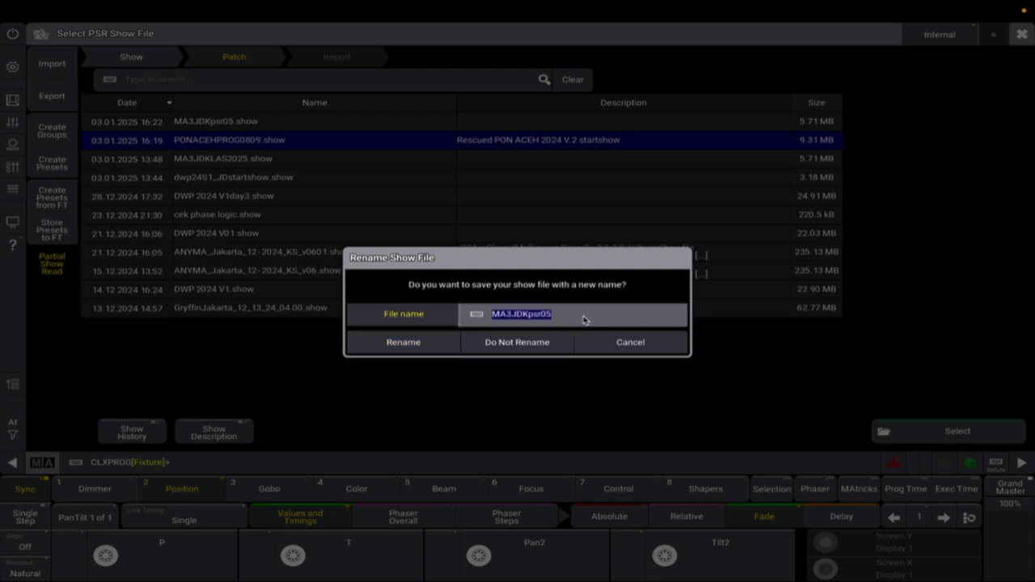
left_click(583, 319)
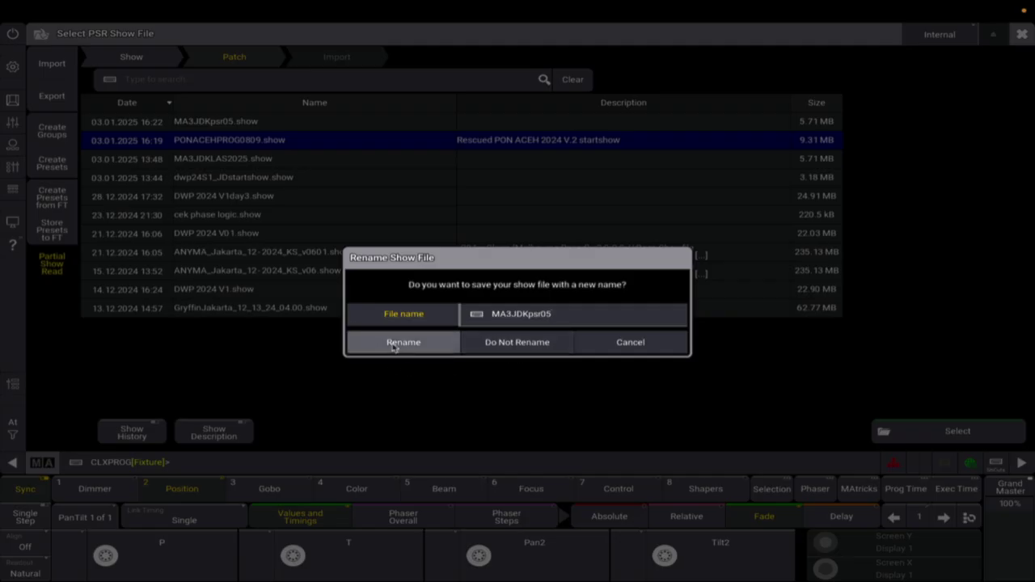
left_click(516, 342)
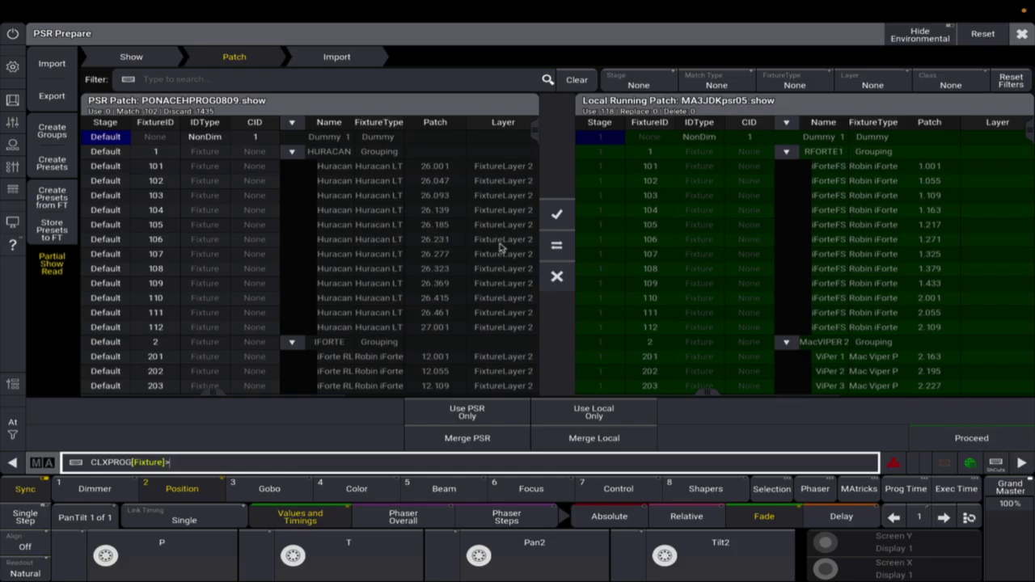
Step: Set the resulting patch to use only the PSR fixtures, proceed to the import stage and accept the patch summary
left_click(607, 414)
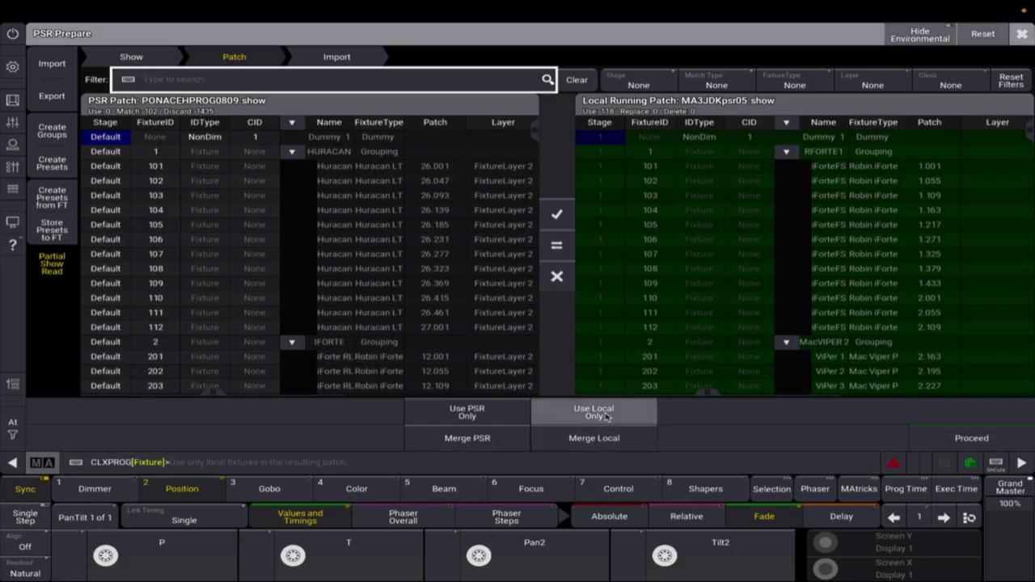
left_click(489, 418)
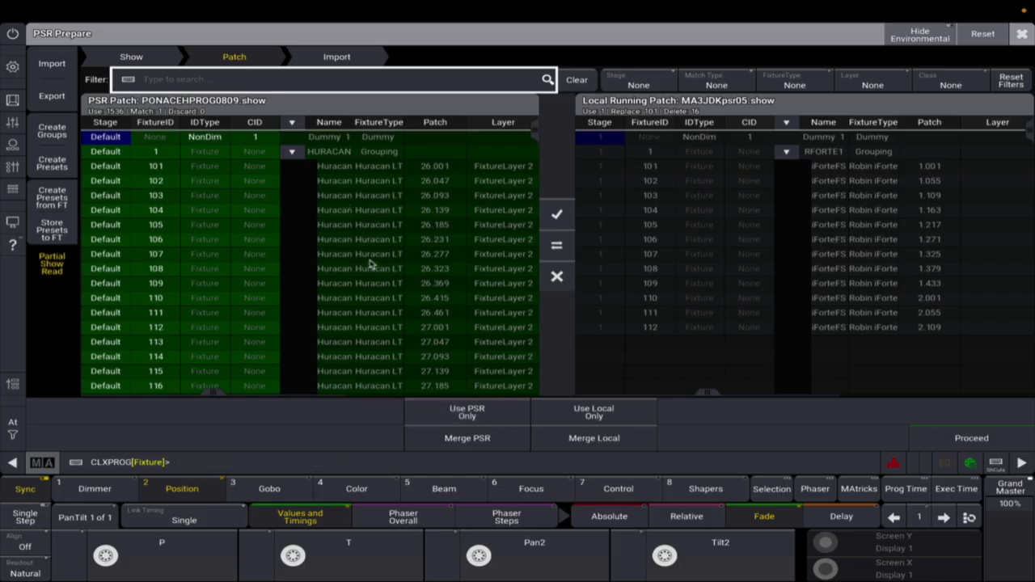
left_click(1002, 442)
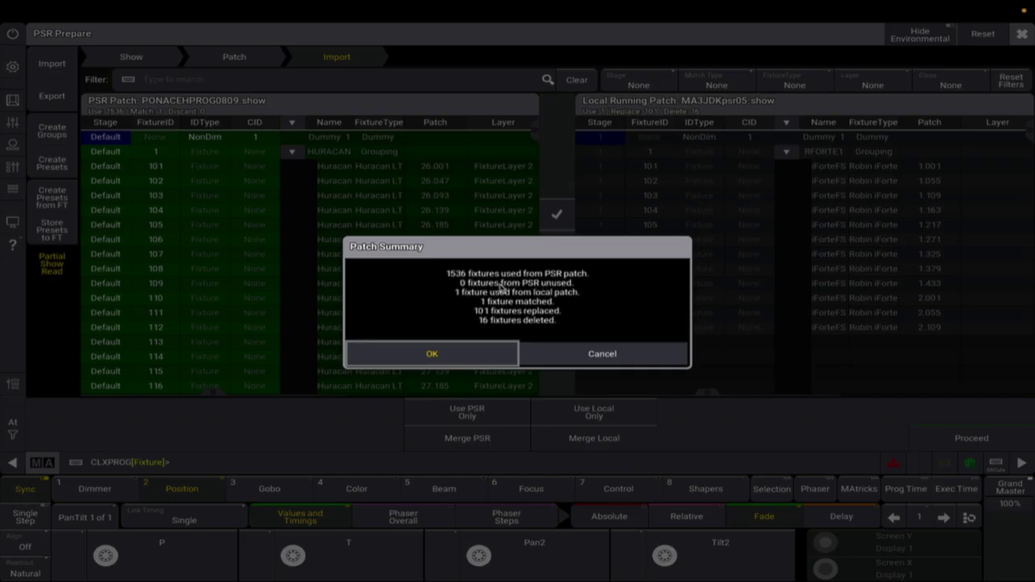
left_click(464, 358)
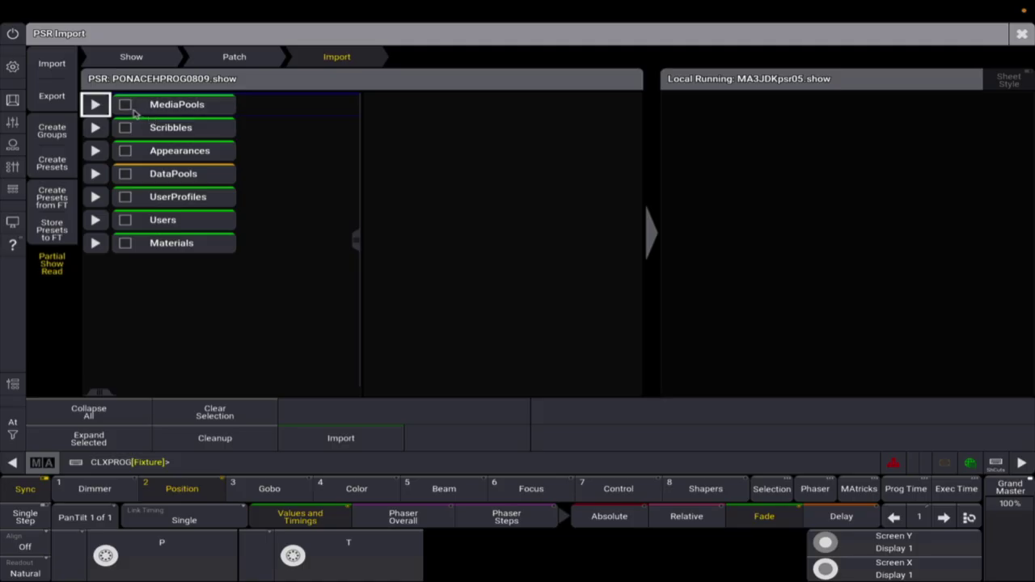
Step: Import the first new user under Users from the source show into the local show, then collapse Users
left_click(95, 221)
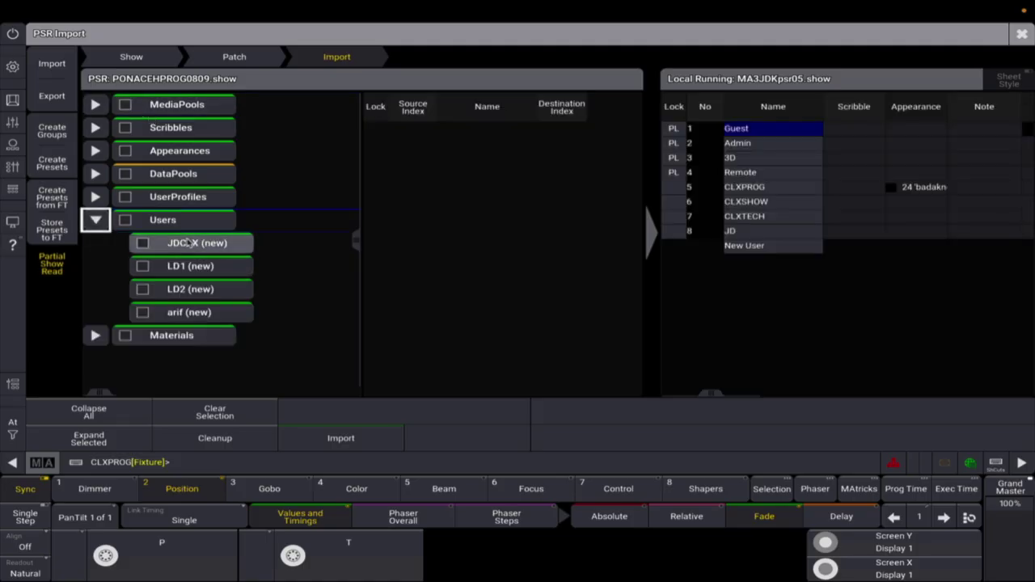
left_click(142, 244)
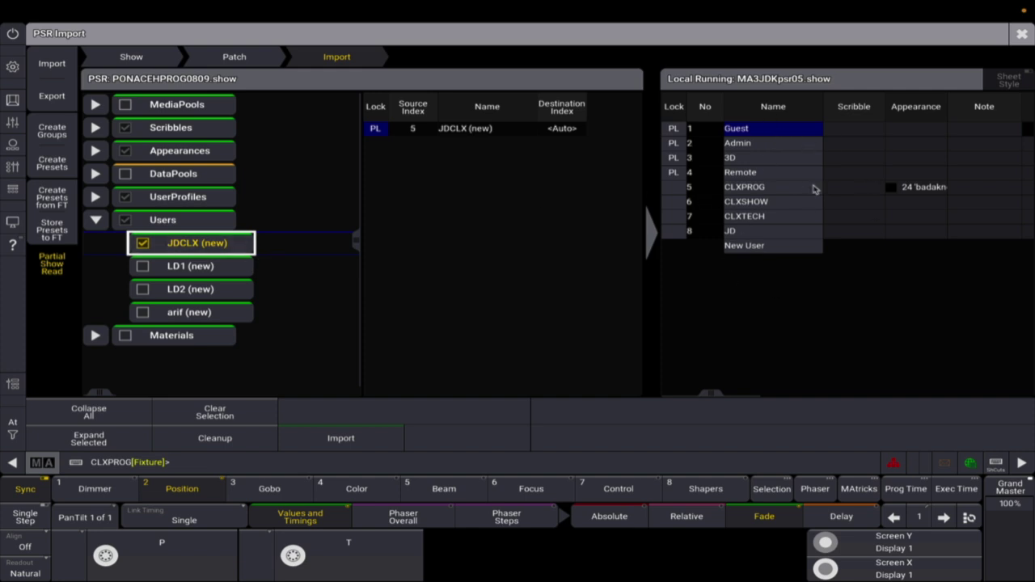
left_click(474, 129)
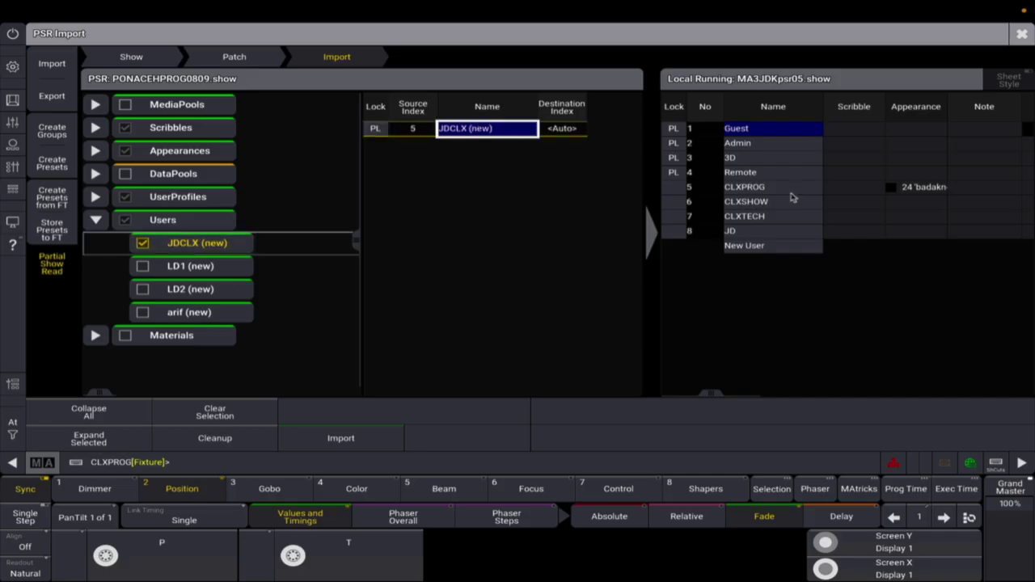
left_click(366, 443)
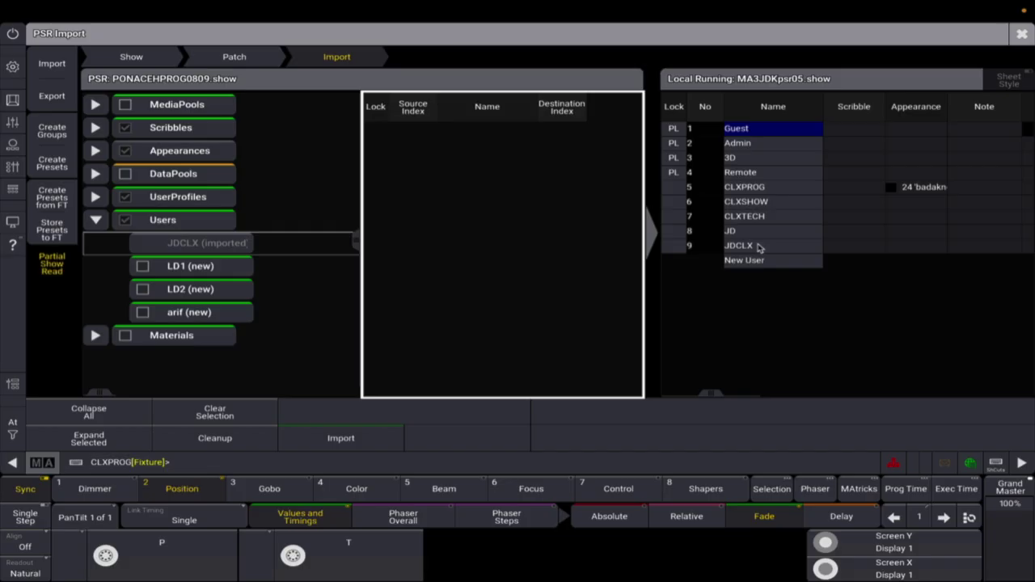
left_click(97, 220)
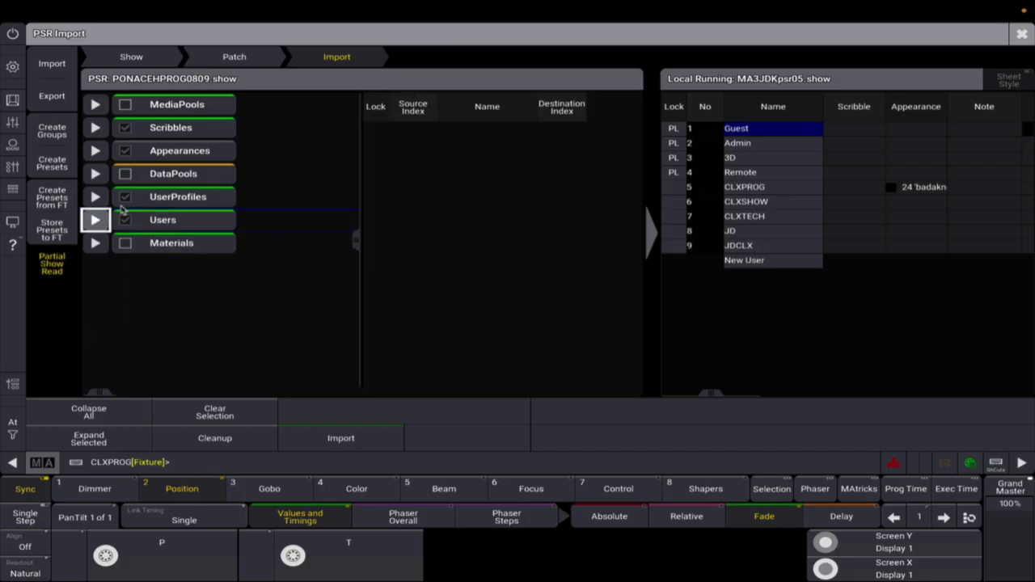
Step: Mark the position presets FIELD, PRESET and SINGER in the source show's Default data pool for import
left_click(95, 174)
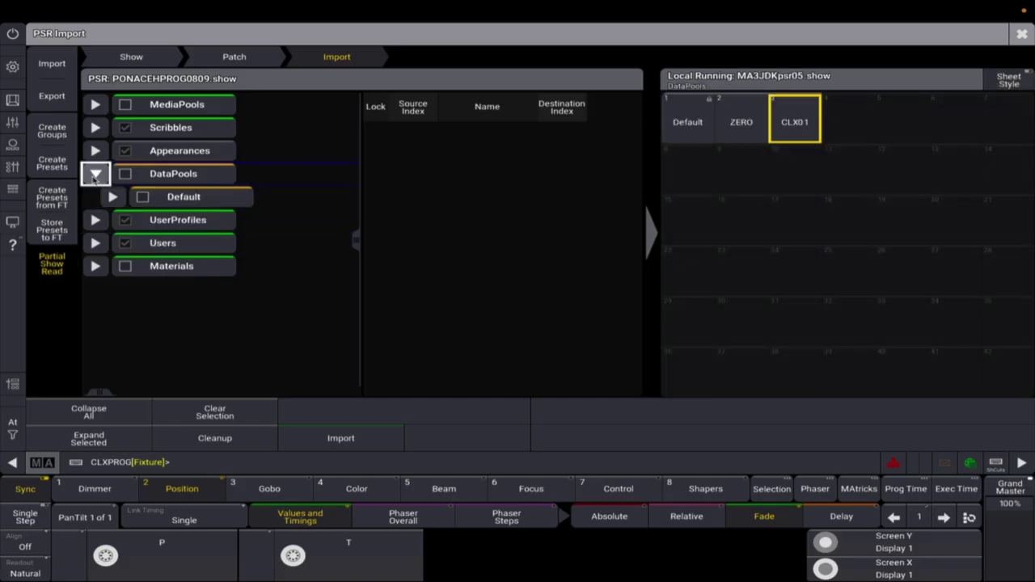
left_click(113, 197)
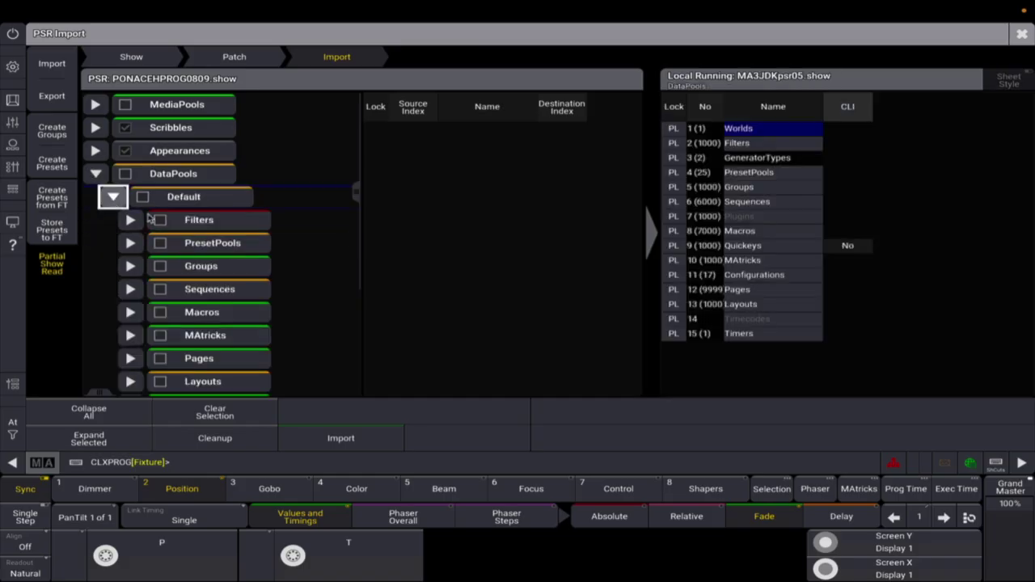
left_click(130, 242)
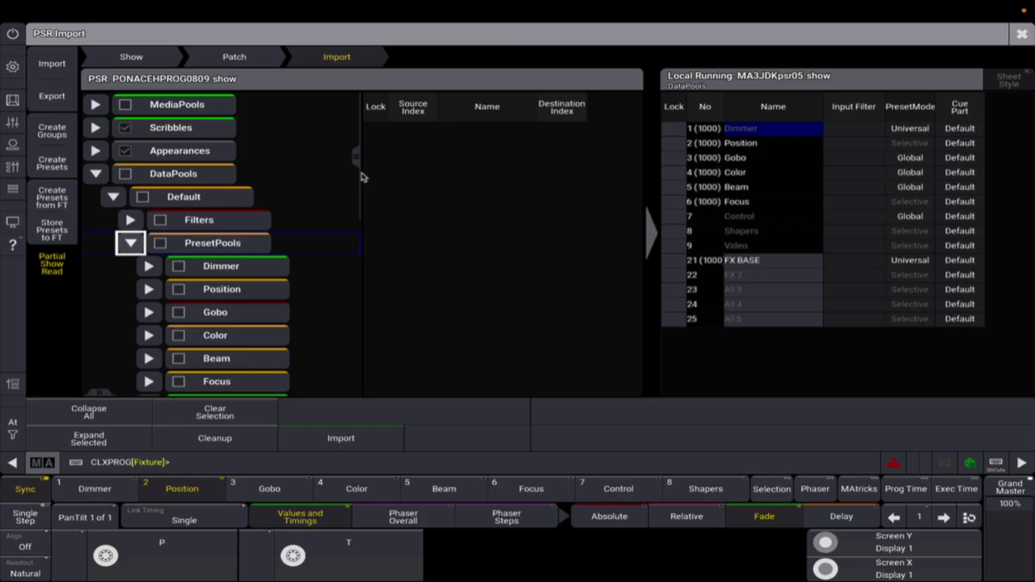
left_click_drag(362, 161, 364, 211)
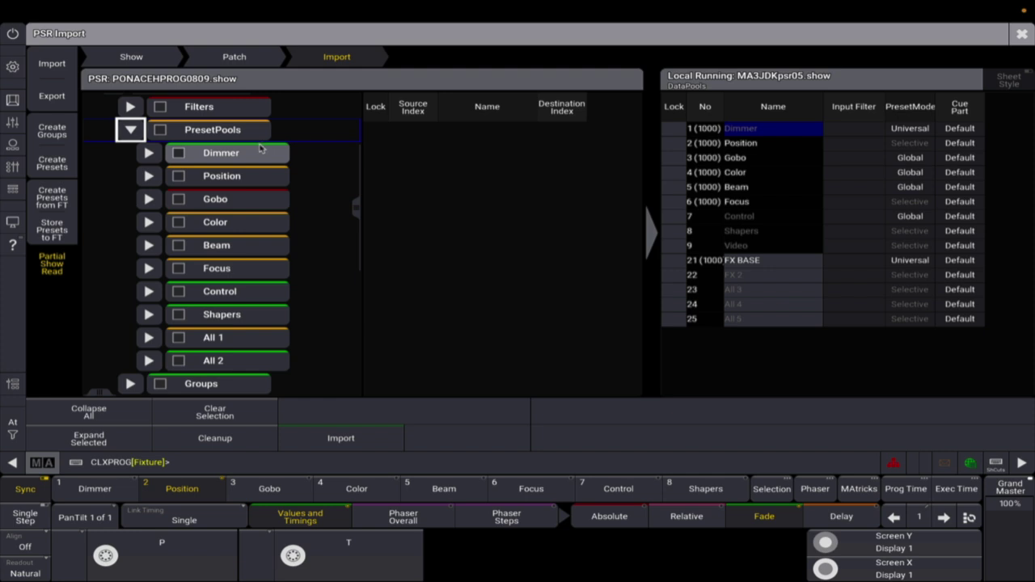
left_click(148, 175)
left_click_drag(356, 128, 356, 192)
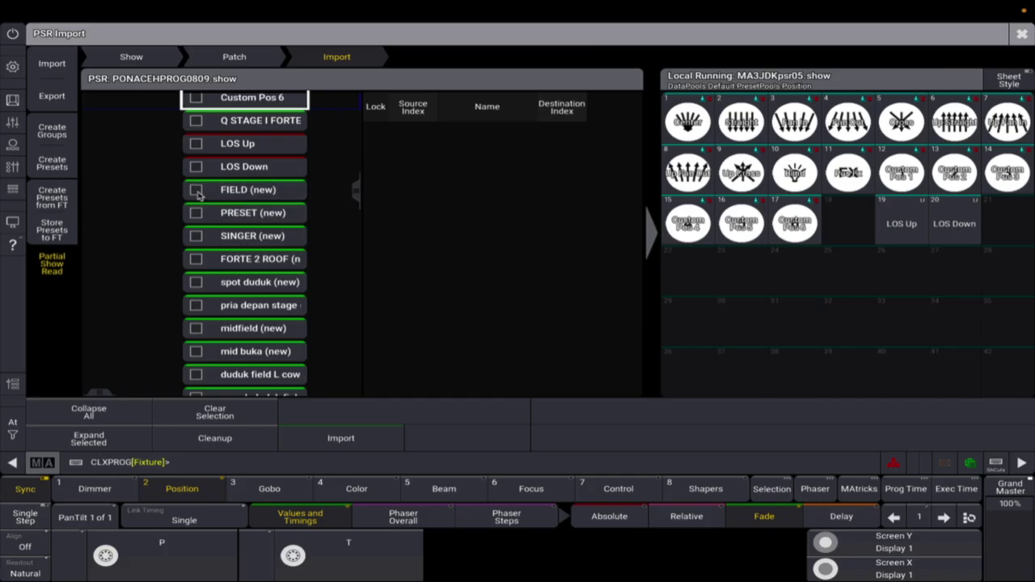
left_click(196, 191)
left_click(196, 220)
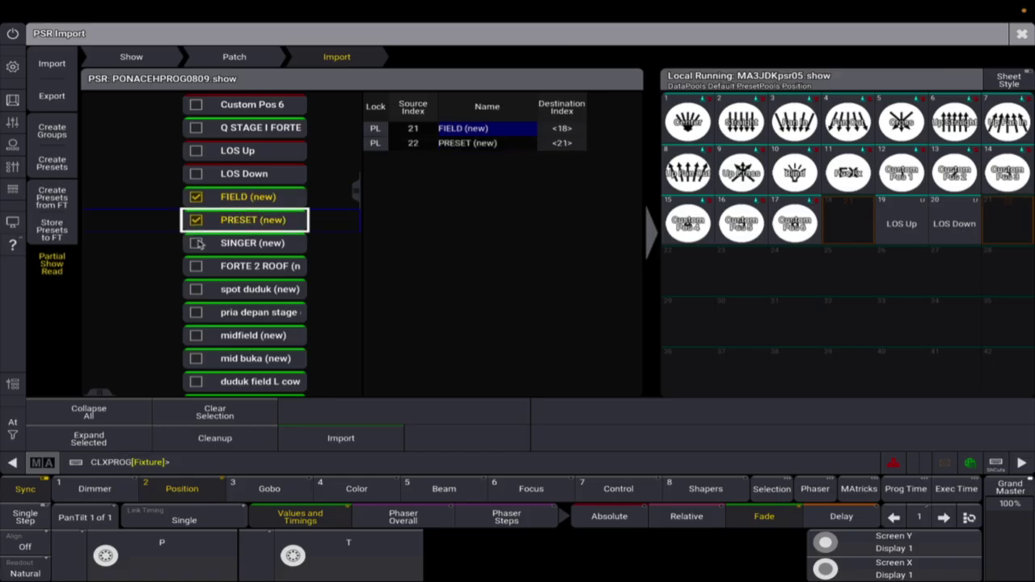
left_click(196, 243)
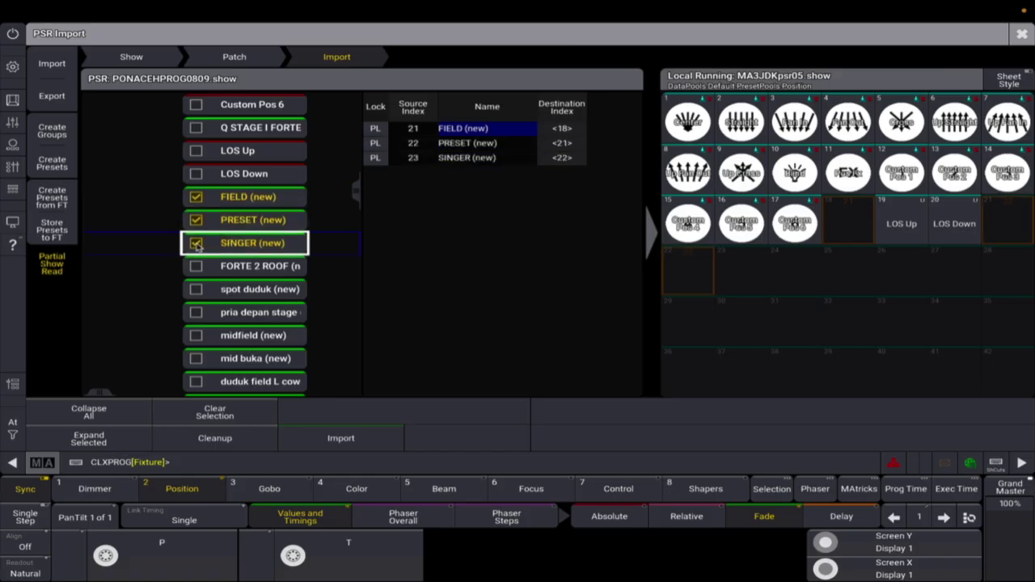
Step: Assign SINGER, PRESET and FIELD to position preset slots 31, 32 and 33 and import them
left_click(463, 129)
left_click(472, 145)
left_click(476, 159)
left_click_drag(488, 158, 483, 128)
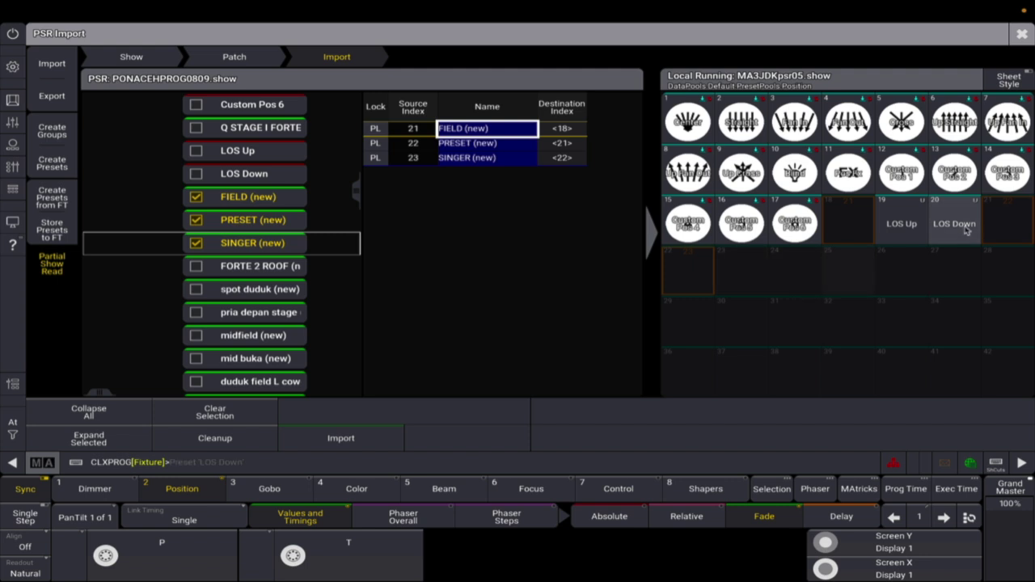
left_click(741, 314)
left_click(784, 317)
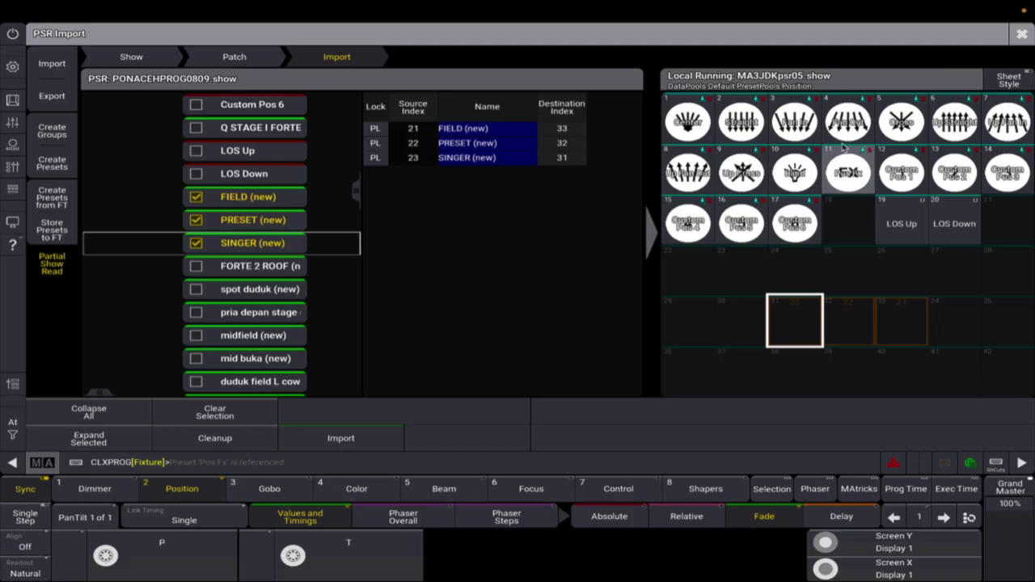
scroll(361, 184, "up", 3)
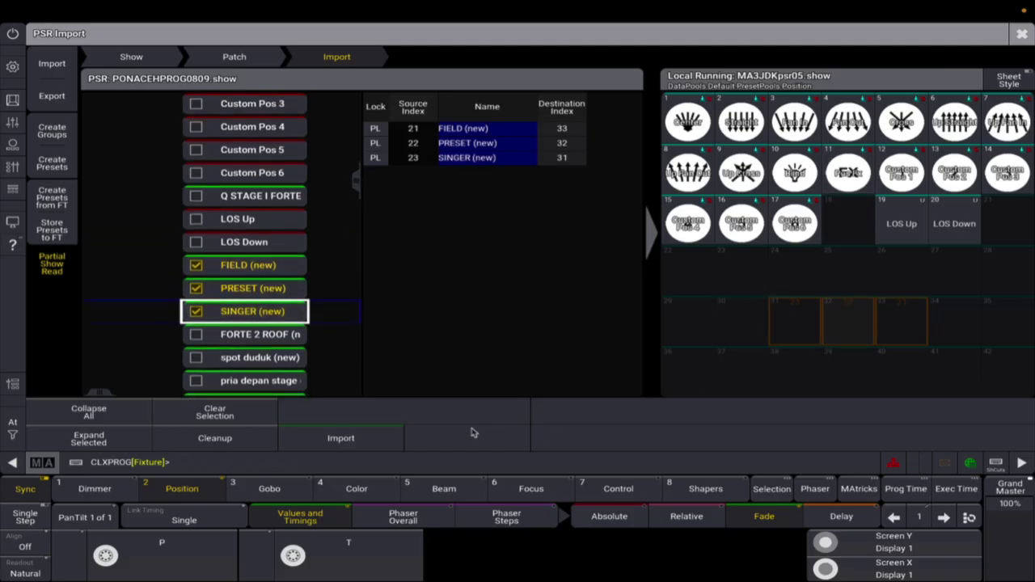
left_click(357, 440)
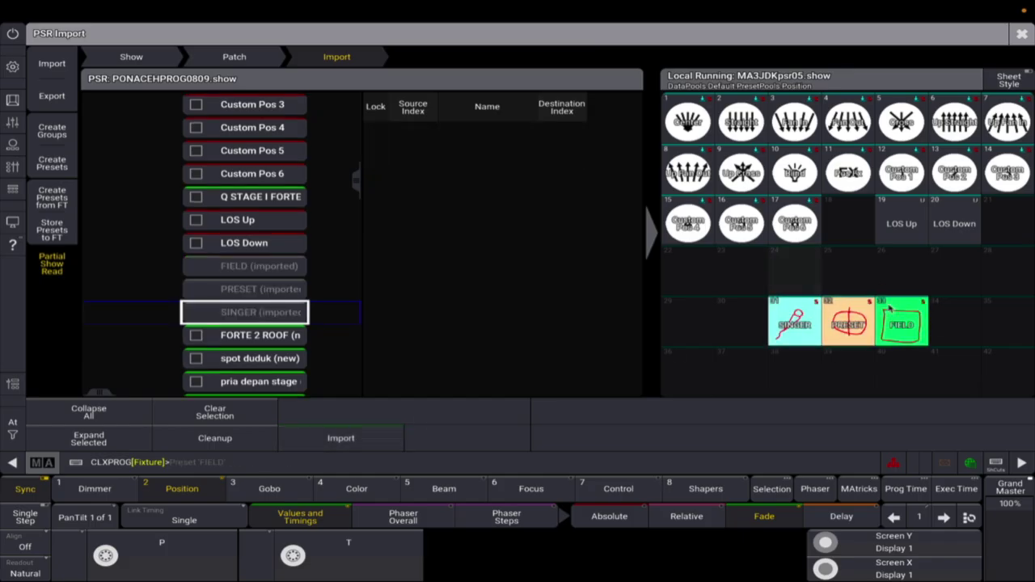
Step: Mark the color presets CTO LITE, CTO DARK, PURPLE LITE and EMBER BIM in the source show for import
mouse_move(358, 180)
left_mouse_down()
mouse_move(356, 142)
mouse_move(357, 187)
left_mouse_up()
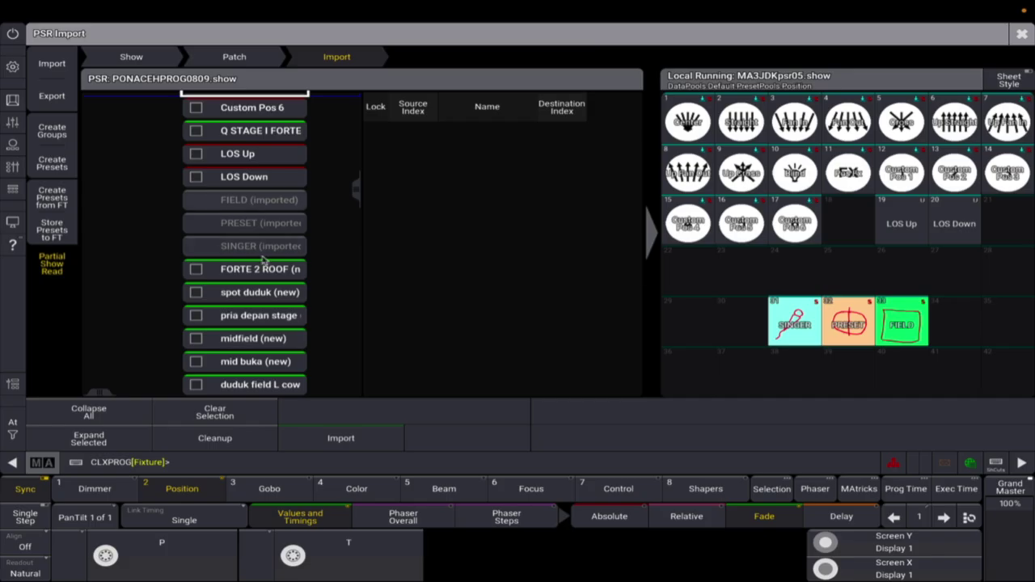
left_click_drag(357, 191, 149, 145)
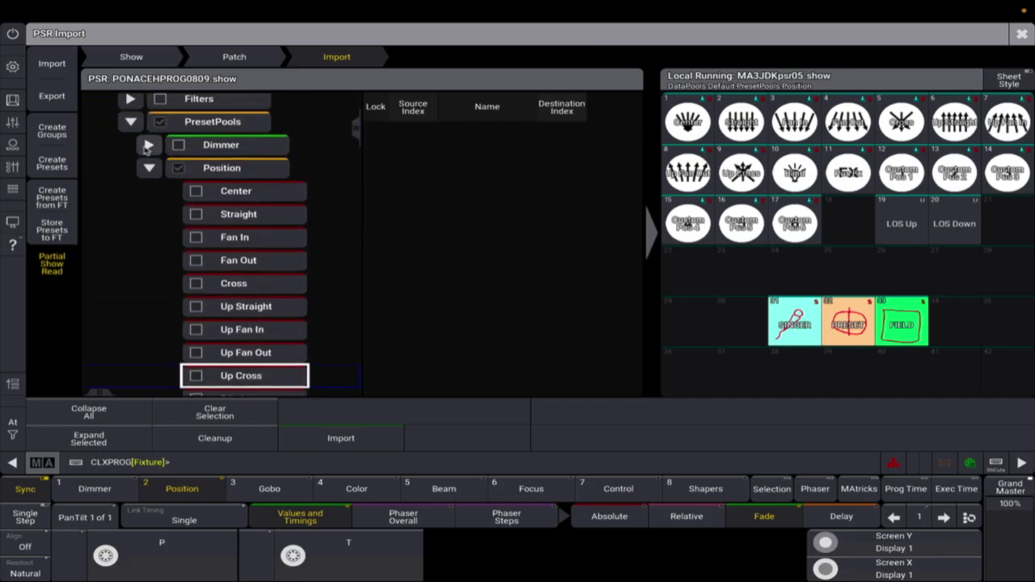
left_click(149, 173)
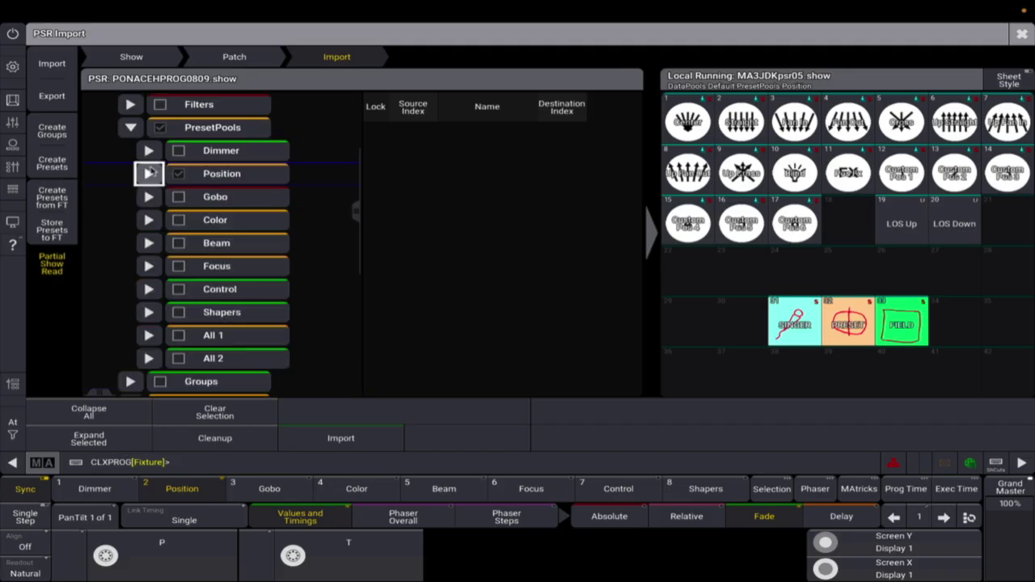
left_click(149, 219)
left_click_drag(356, 167, 347, 267)
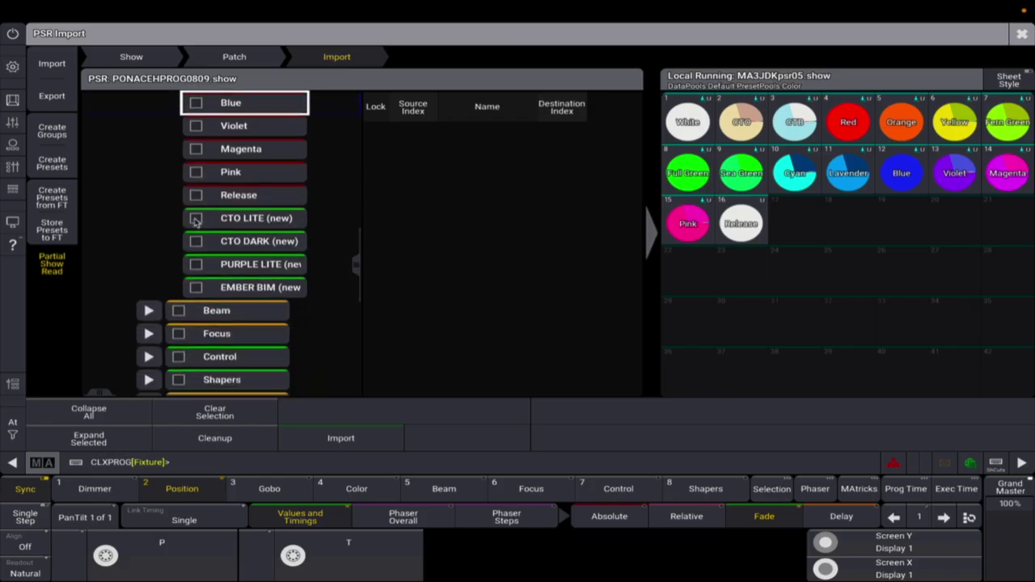
left_click(195, 219)
left_click(196, 244)
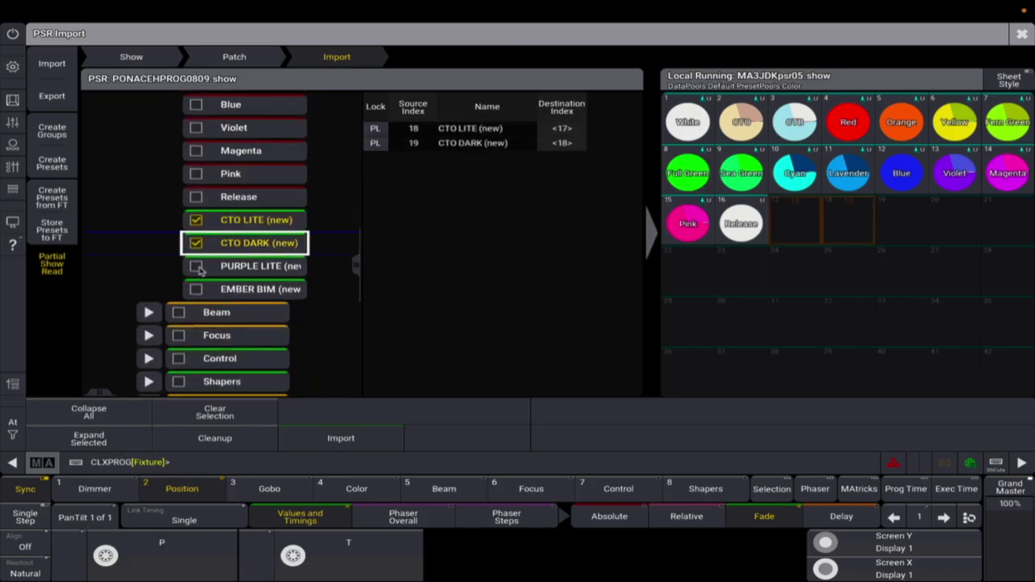
left_click(198, 267)
left_click(196, 290)
Step: Assign EMBER BIM, PURPLE LITE, CTO DARK and CTO LITE to color preset slots 18 to 21, import them and collapse Color
left_click(477, 129)
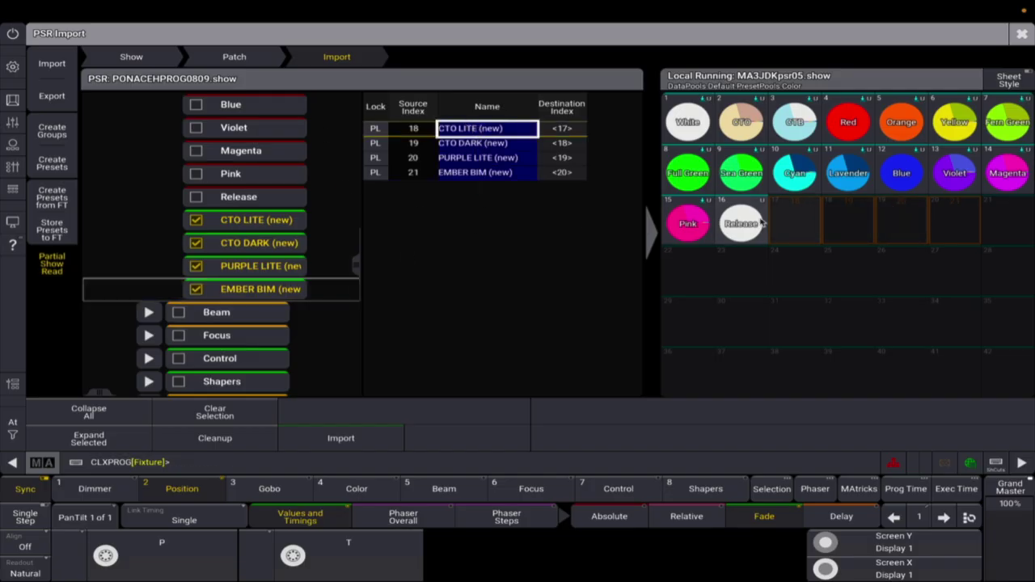
left_click(845, 219)
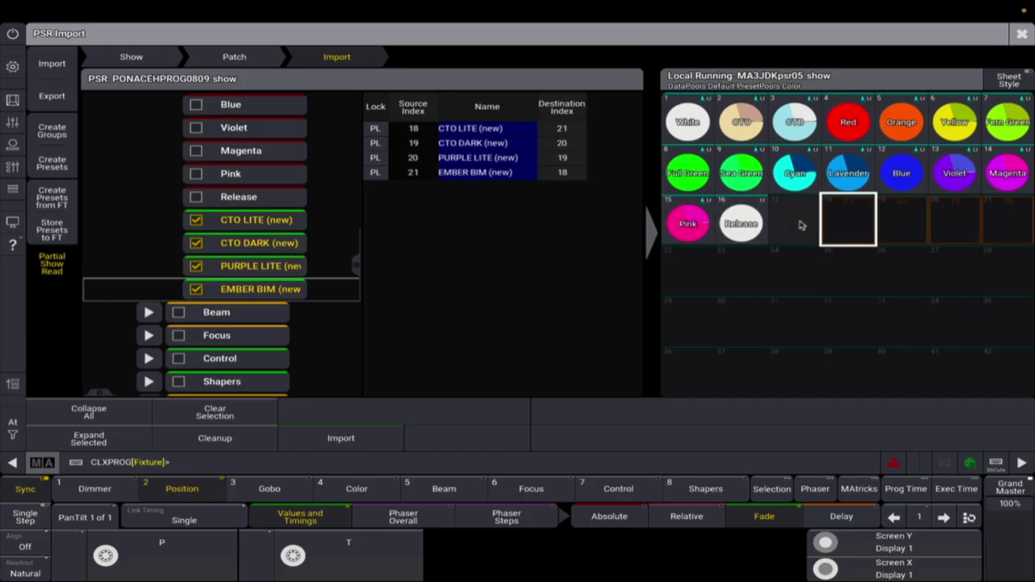
left_click(380, 437)
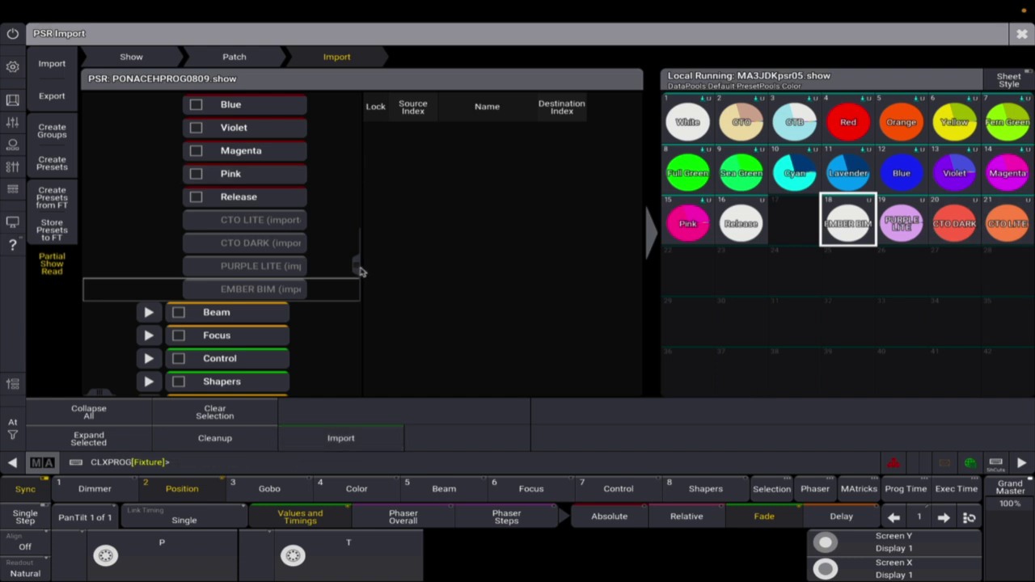
scroll(242, 283, "up", 10)
left_click(149, 305)
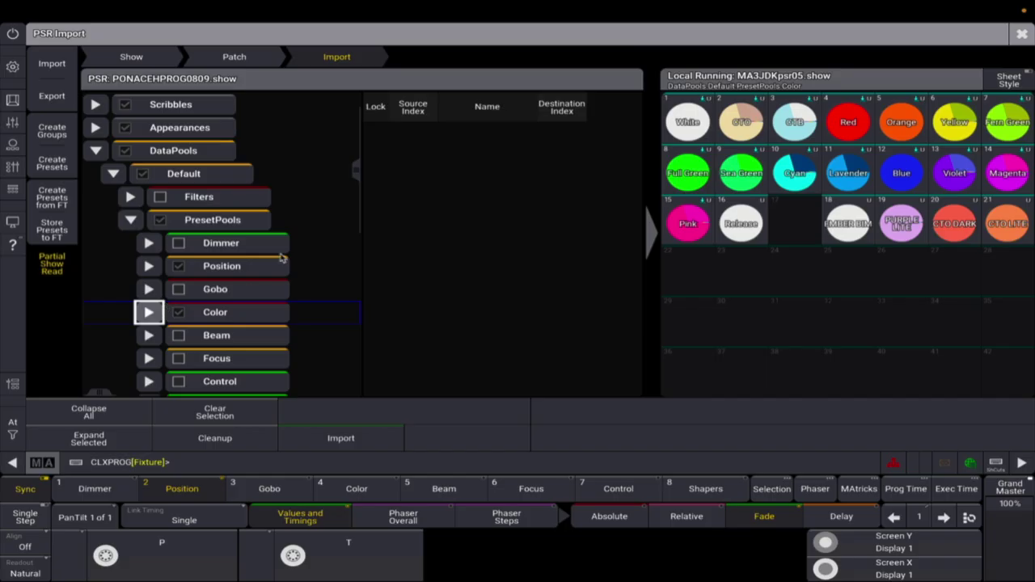
Step: Mark the All 1 presets blok lingkaran field r and blok lingkaran billy in the source show for import
left_click_drag(359, 168, 346, 300)
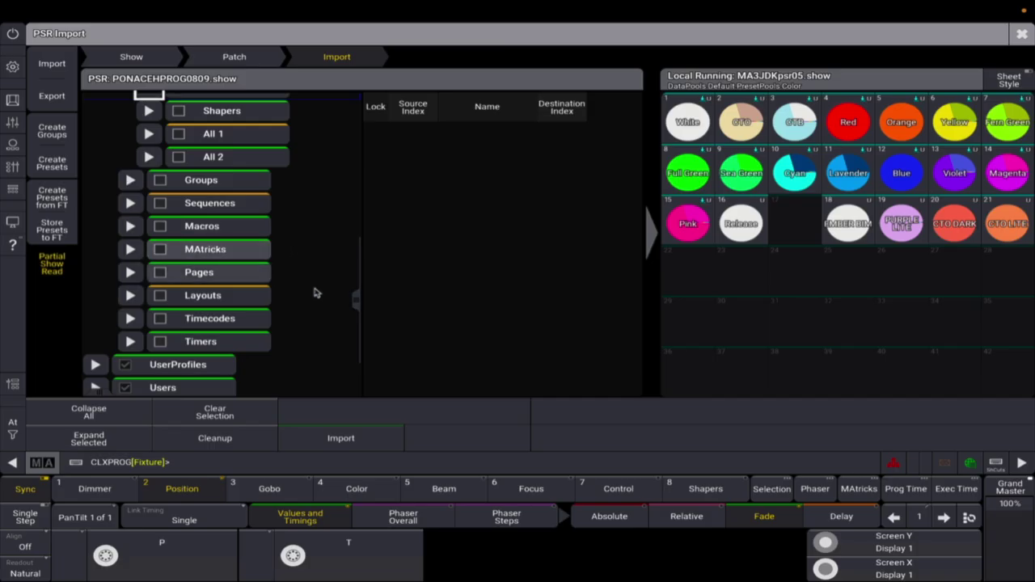
mouse_move(353, 296)
left_mouse_down()
mouse_move(358, 155)
mouse_move(351, 257)
left_mouse_up()
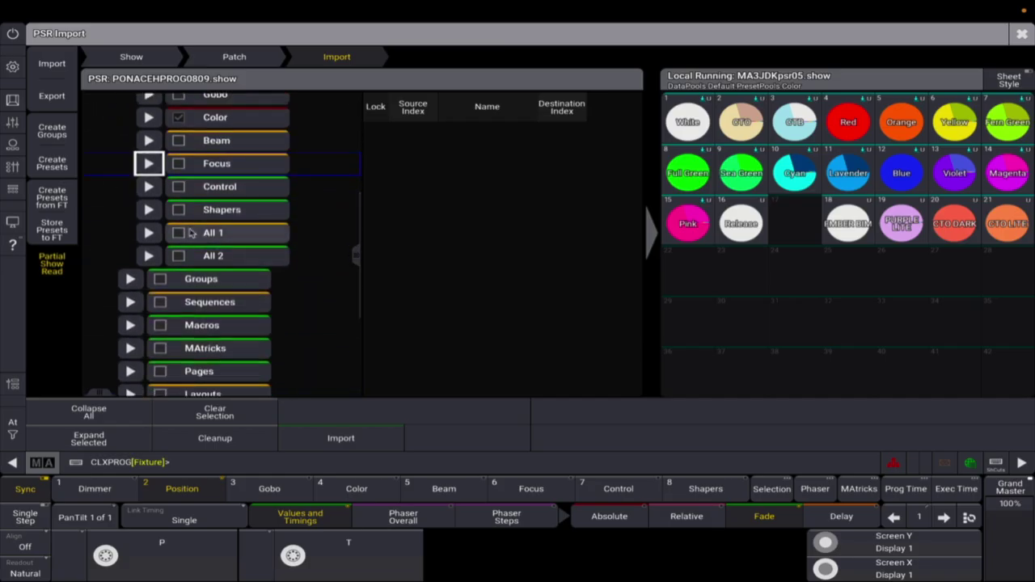
left_click(148, 209)
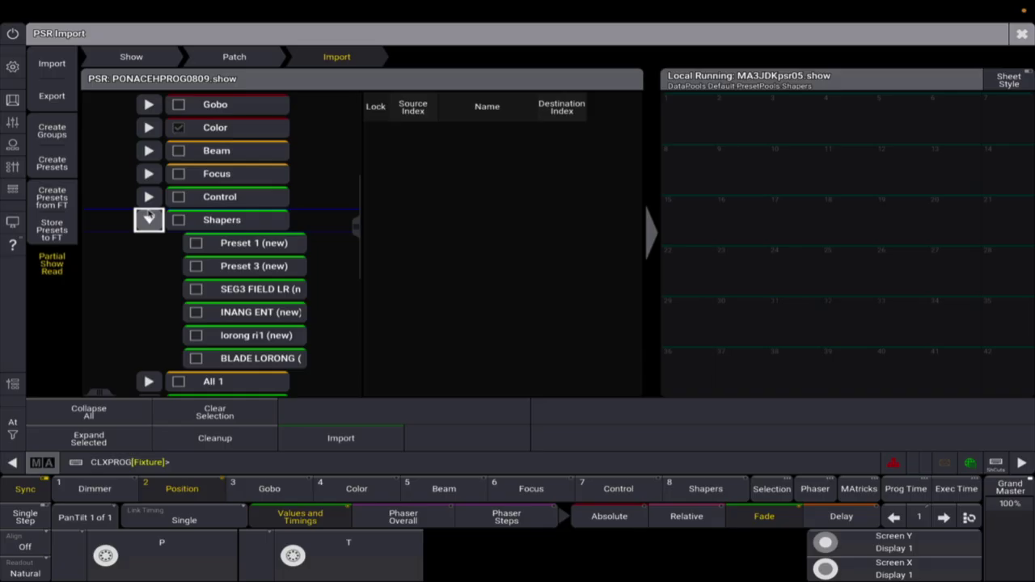
left_click(150, 220)
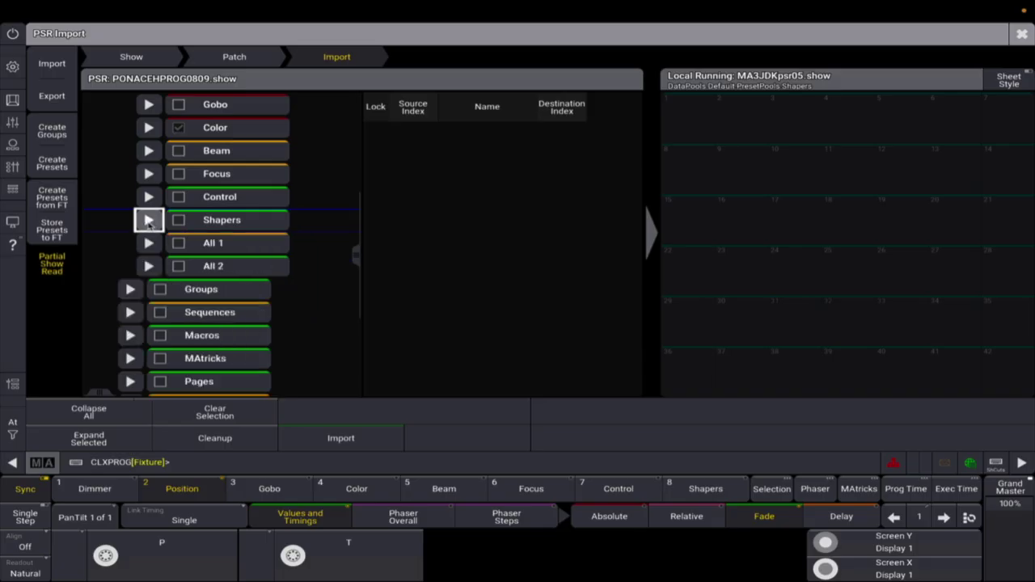
left_click(149, 243)
left_click(149, 244)
left_click(149, 243)
scroll(360, 151, "down", 3)
left_click_drag(360, 151, 353, 296)
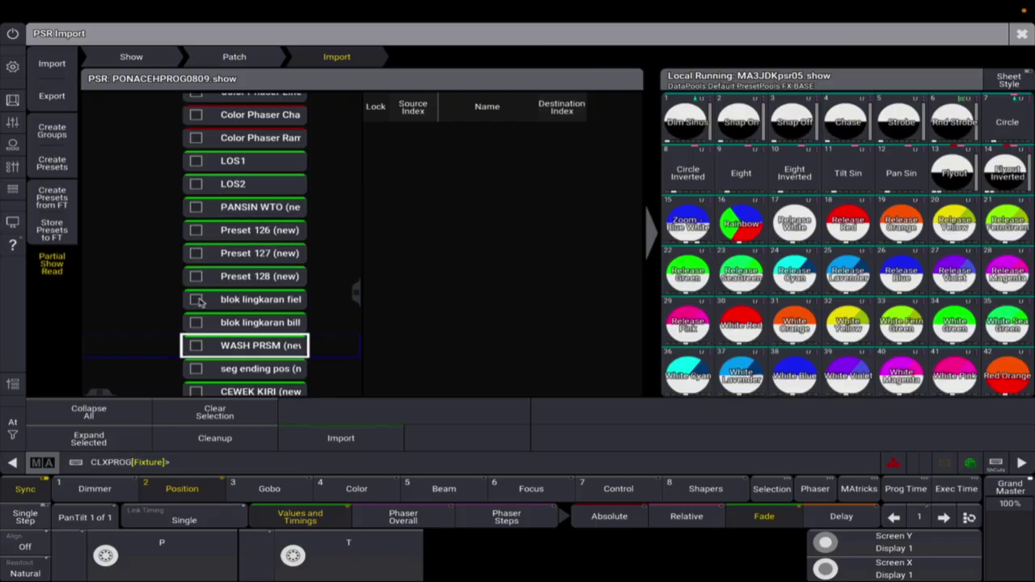
left_click(200, 301)
left_click(195, 334)
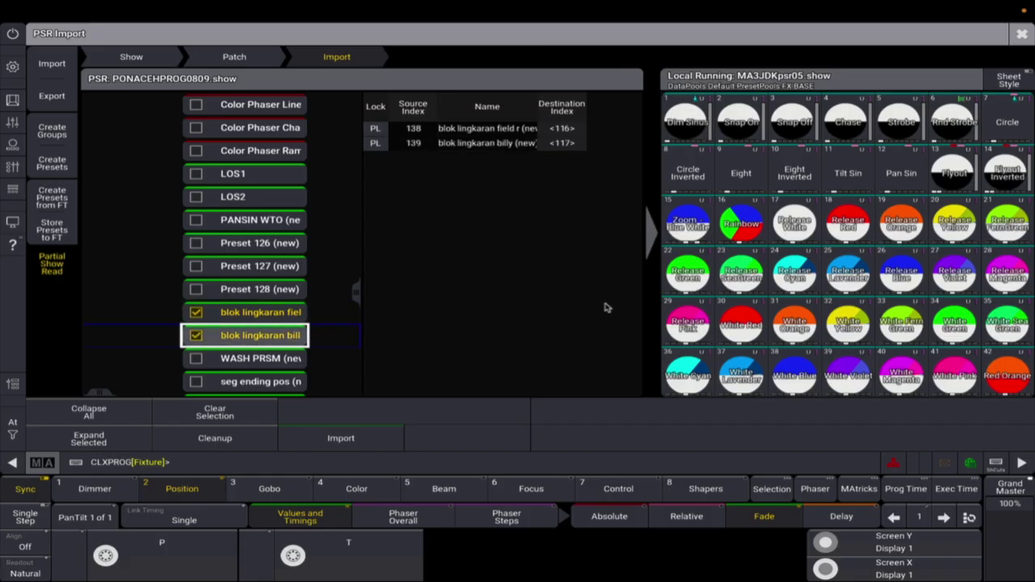
Step: Assign blok lingkaran billy and blok lingkaran field r to FX BASE preset slots 127 and 128 and import them
scroll(744, 278, "down", 1)
scroll(744, 278, "down", 20)
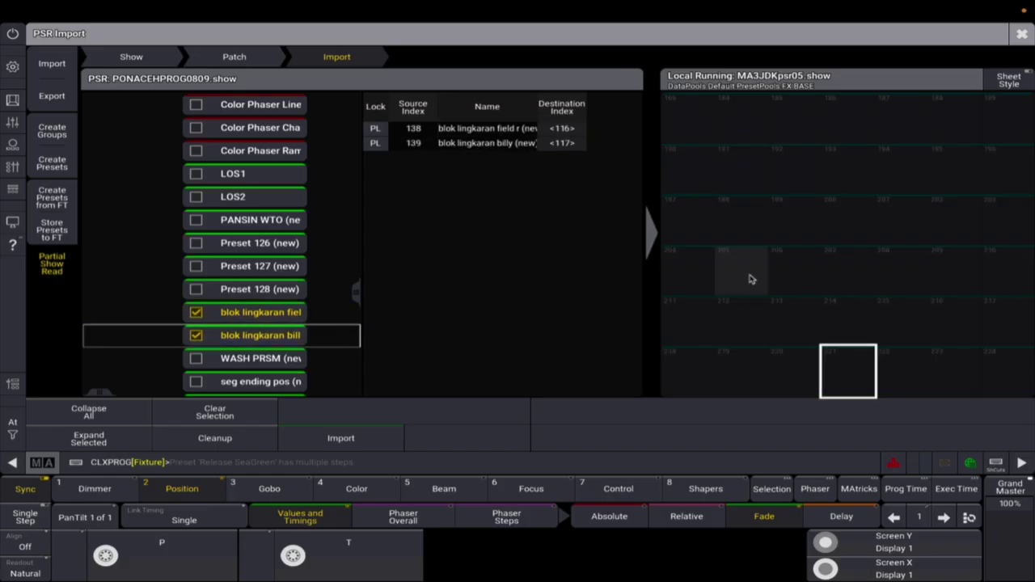
scroll(750, 279, "down", 5)
scroll(767, 281, "up", 4)
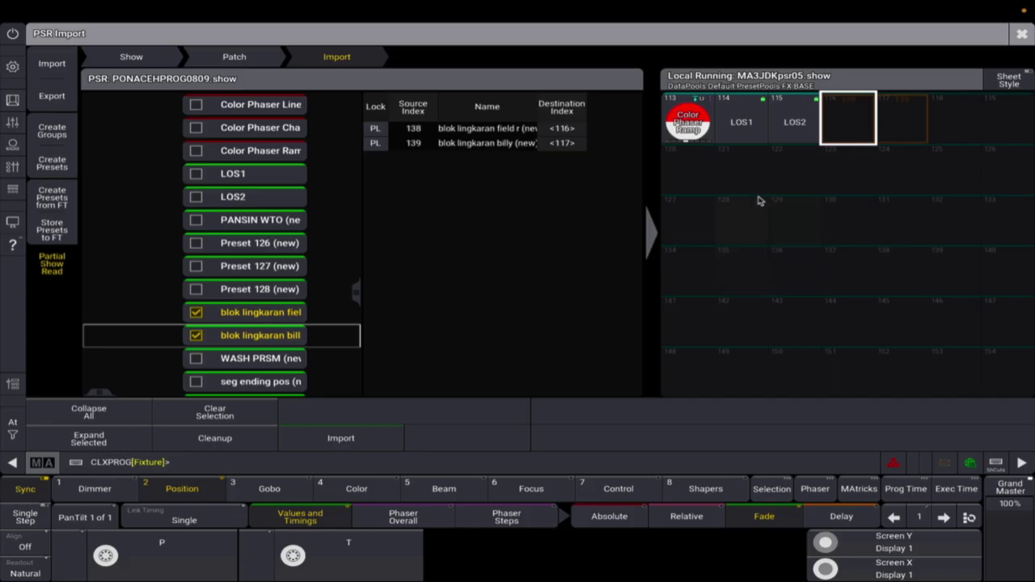
left_click(683, 225)
left_click(489, 129)
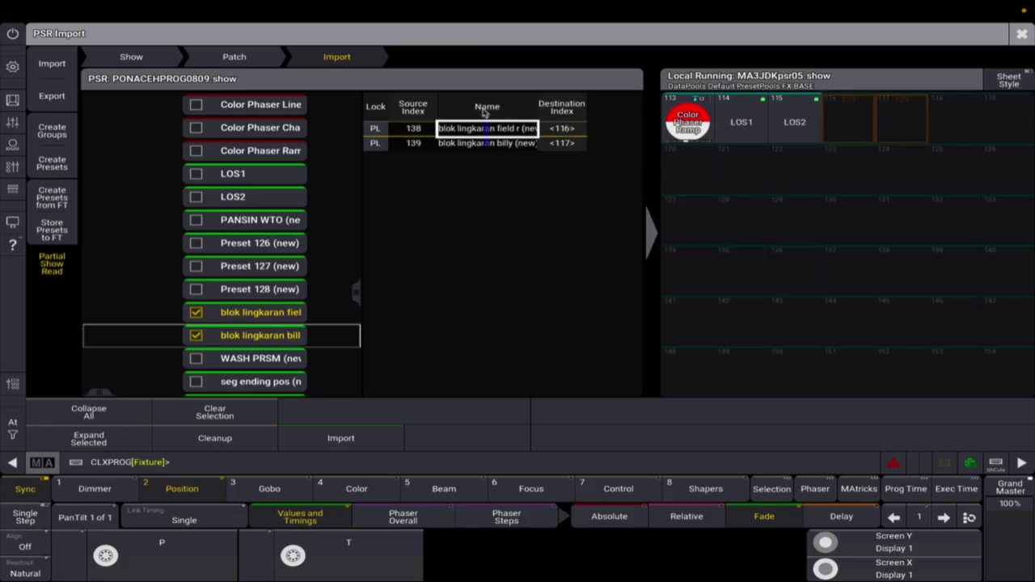
left_click(705, 222)
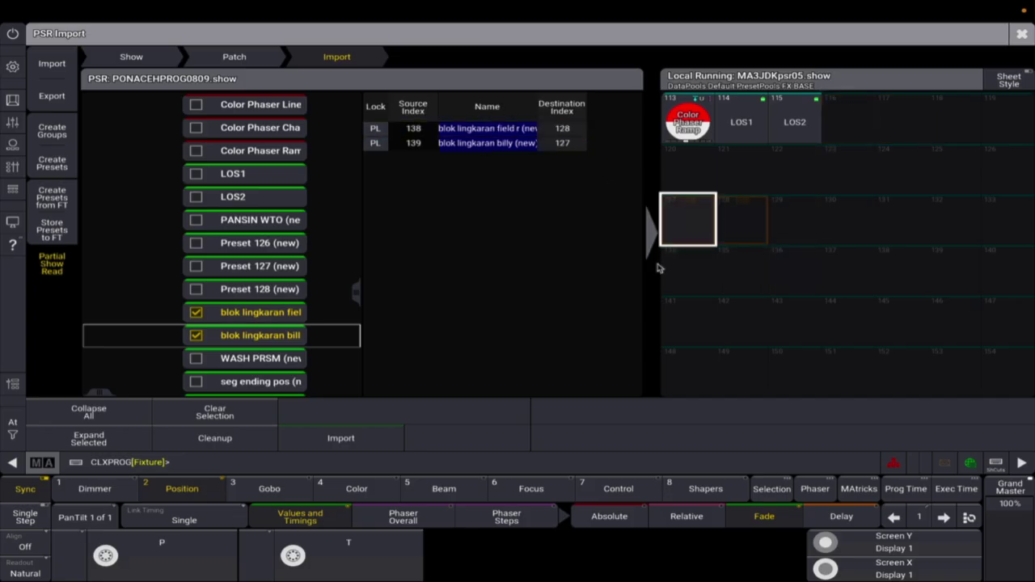
left_click(353, 440)
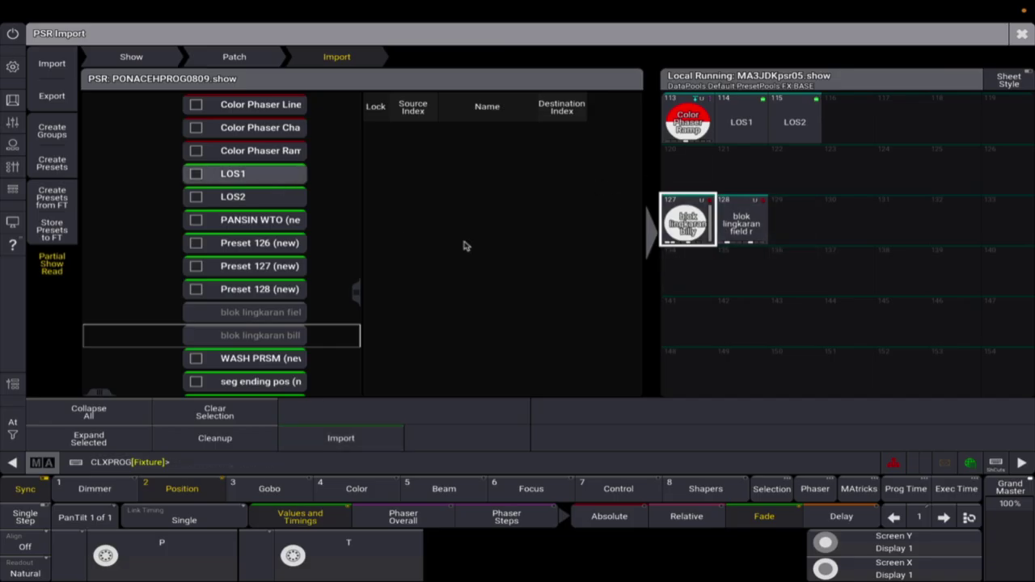
Step: Import the sequence IND RAYA with its OffCue, CueZero and Cue 1 from the source show's Default data pool
left_click_drag(359, 291, 356, 370)
scroll(356, 370, "up", 1)
left_click(130, 220)
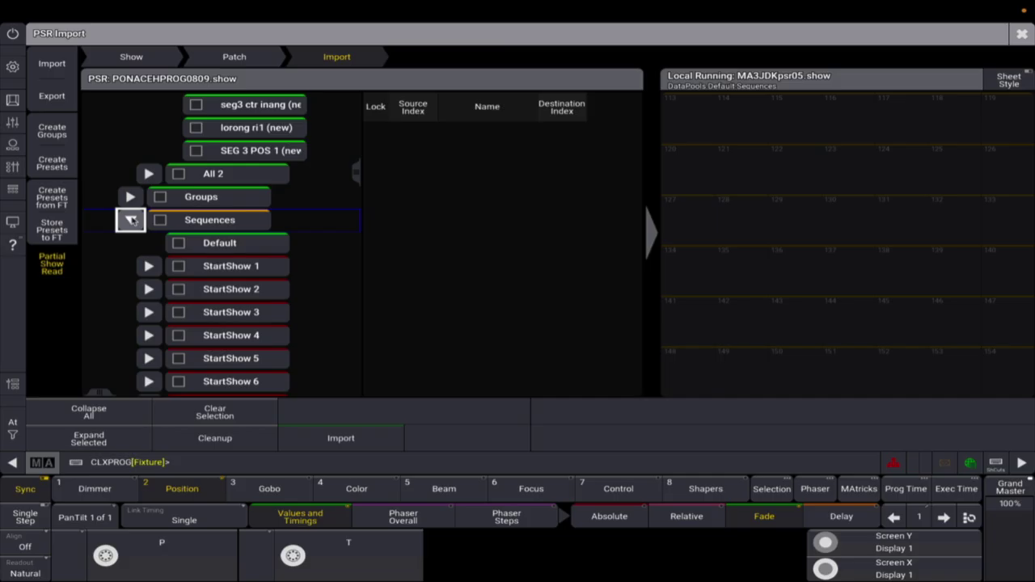
left_click_drag(355, 171, 363, 201)
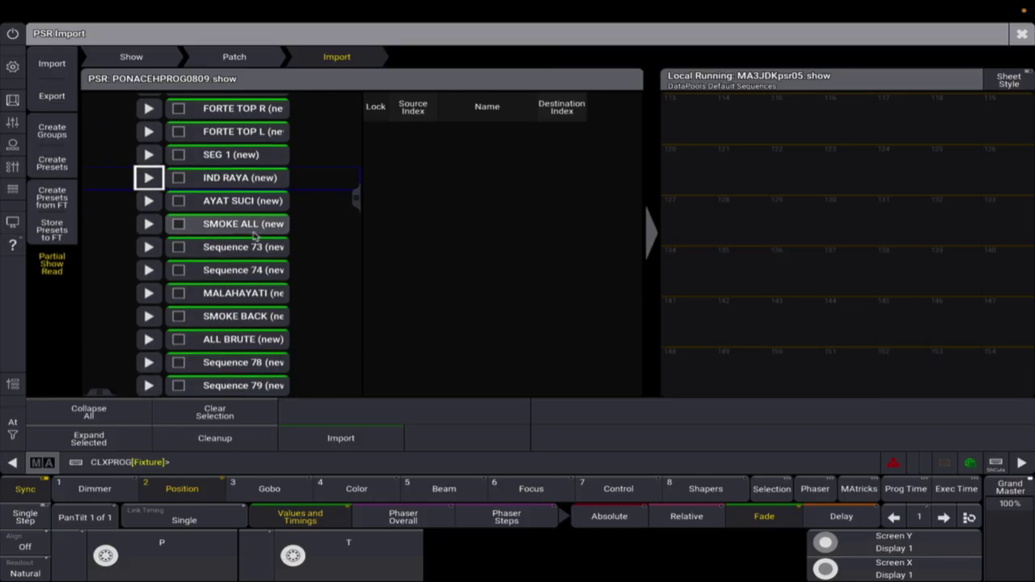
left_click(179, 178)
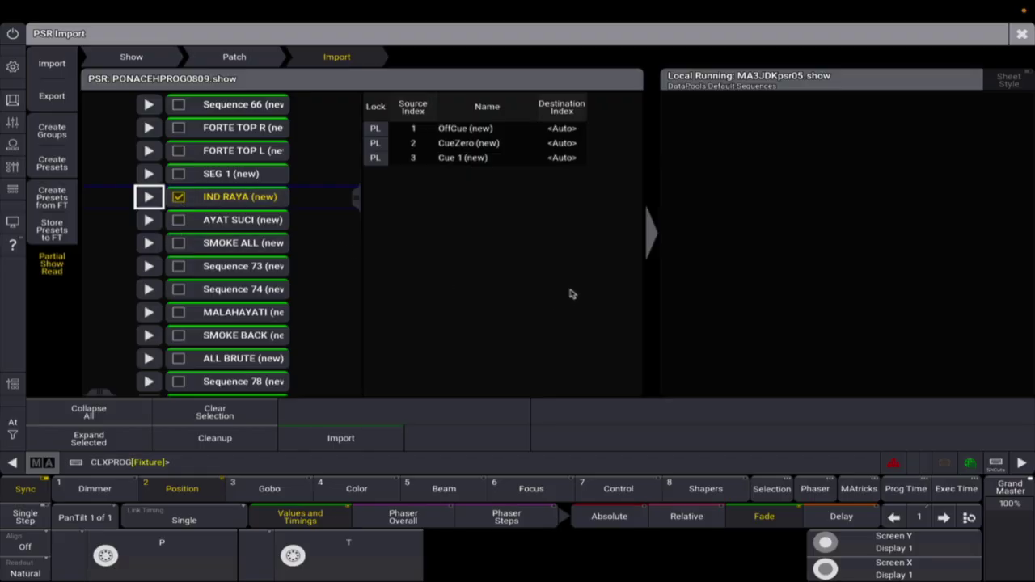
left_click_drag(473, 158, 463, 126)
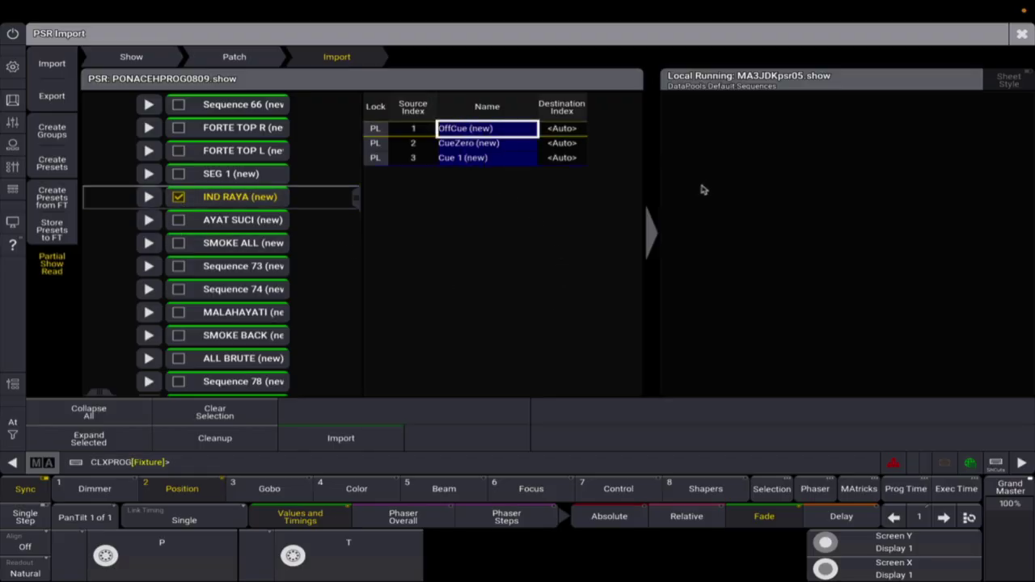
left_click(363, 439)
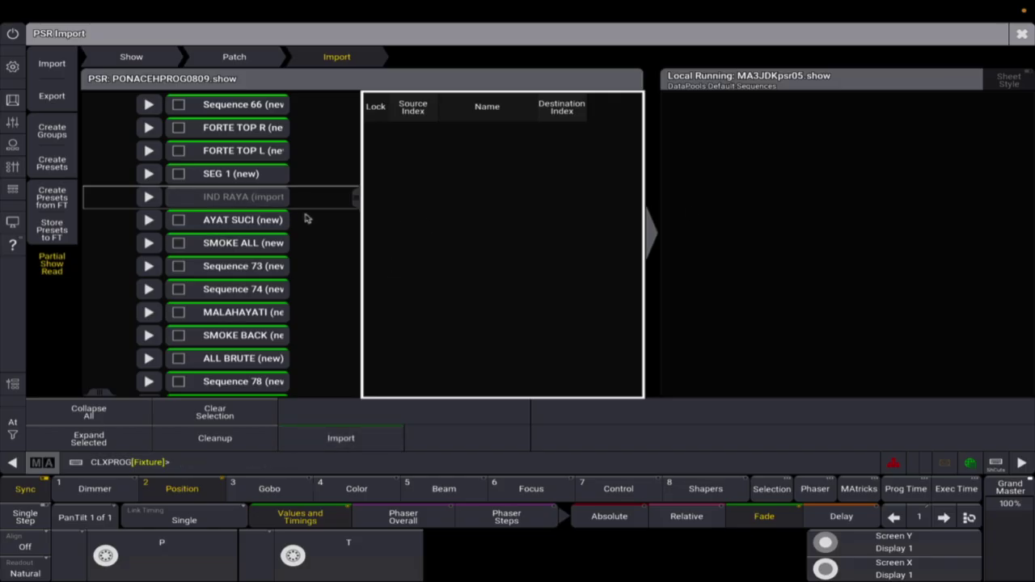
Step: Review the imported cues of IND RAYA, then collapse DataPools and close the PSR Import window
left_click(149, 197)
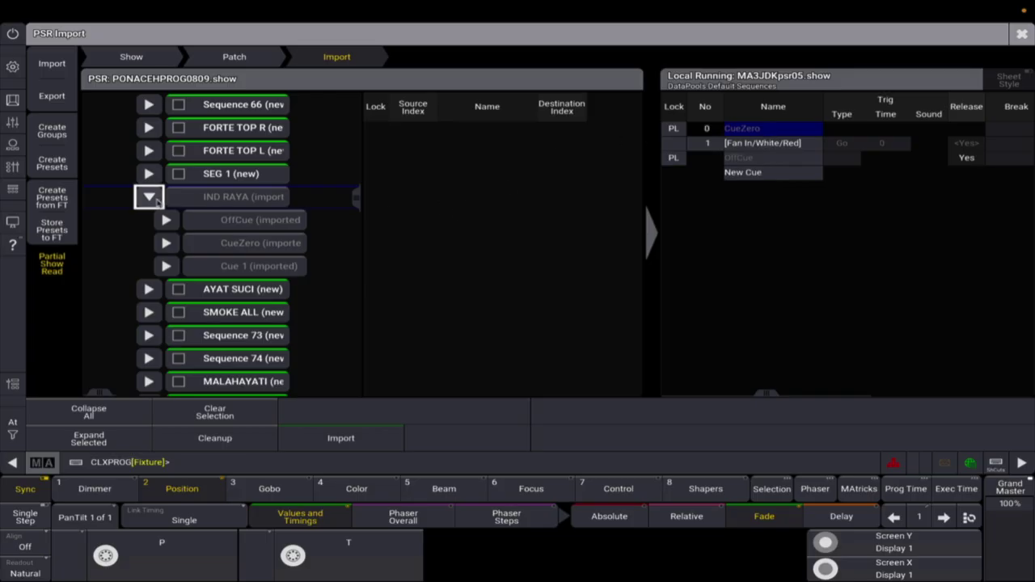
left_click(157, 201)
left_click_drag(357, 197, 356, 103)
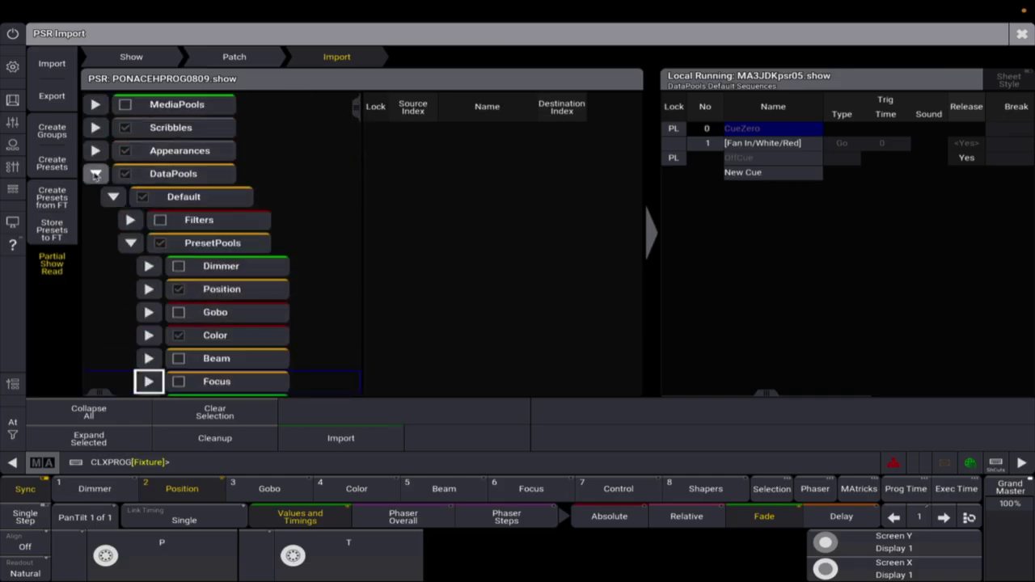
left_click(97, 173)
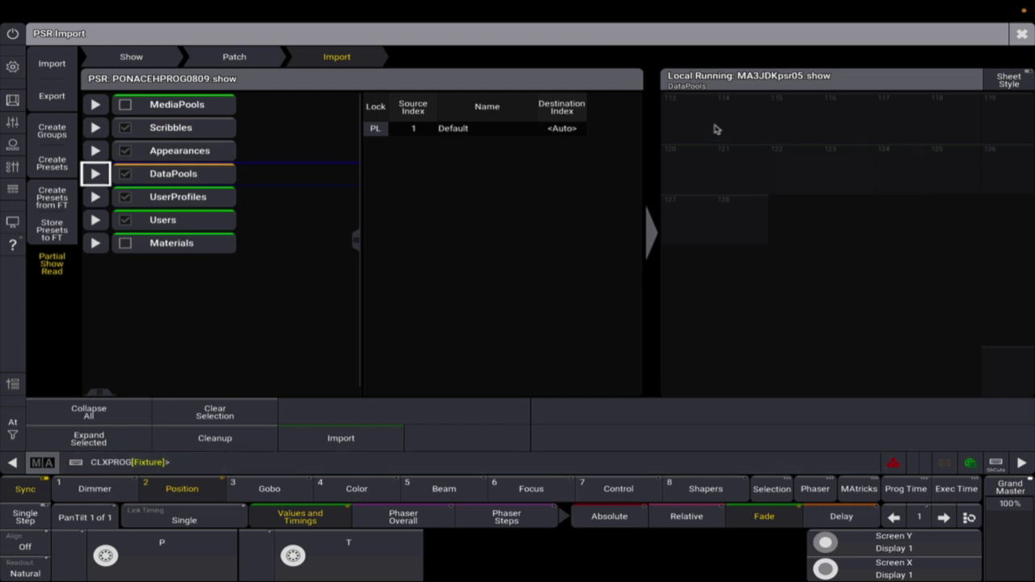
left_click(1020, 35)
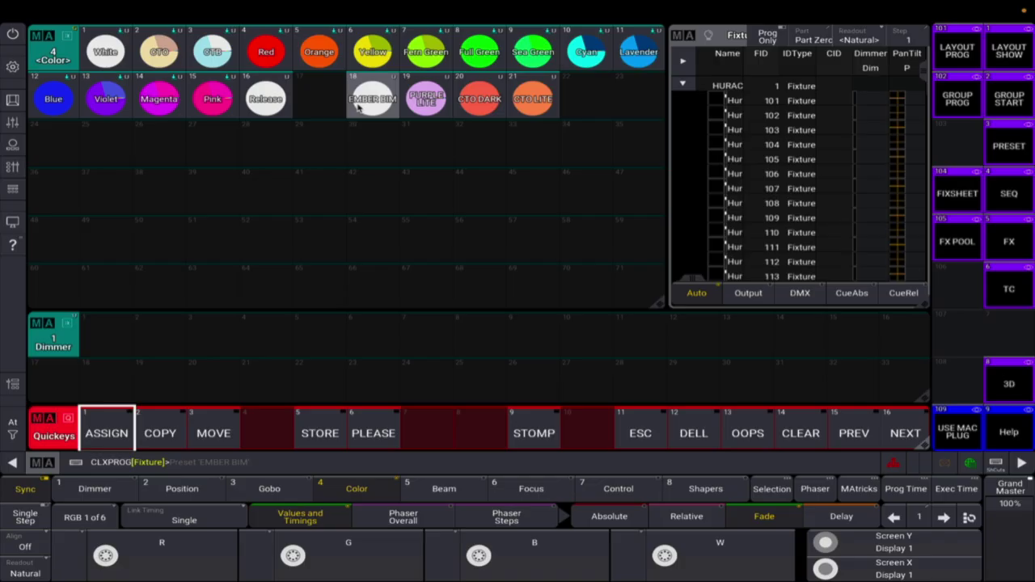
Step: Check the imported position presets and the IND RAYA sequence in the local show's pools
left_click(194, 490)
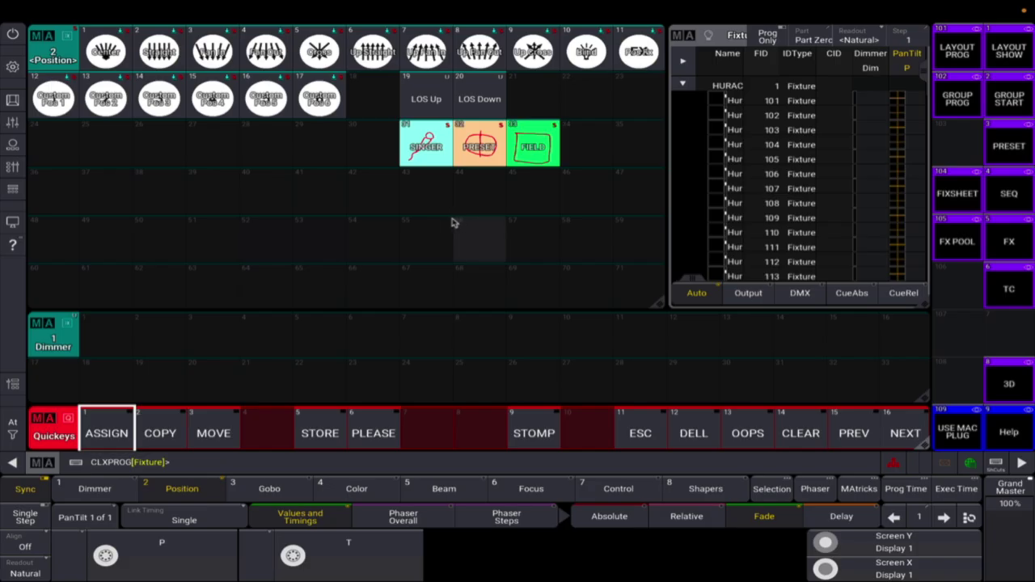
left_click(1009, 194)
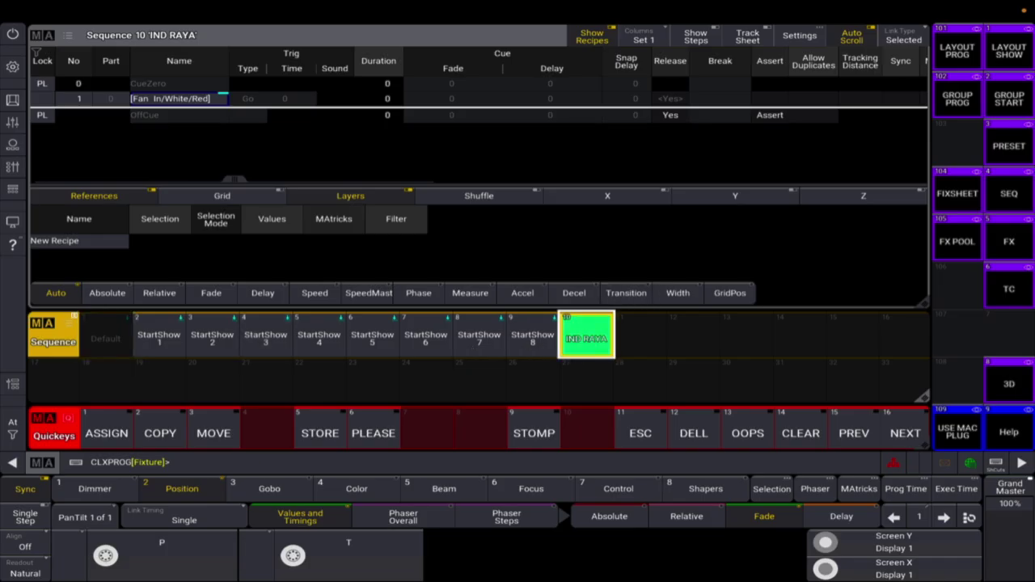
left_click(1017, 146)
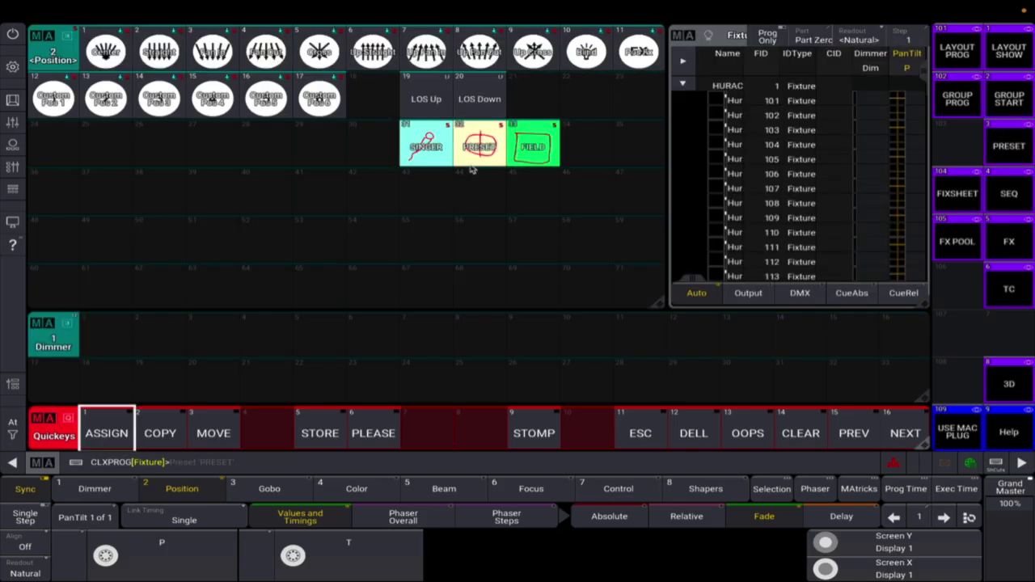